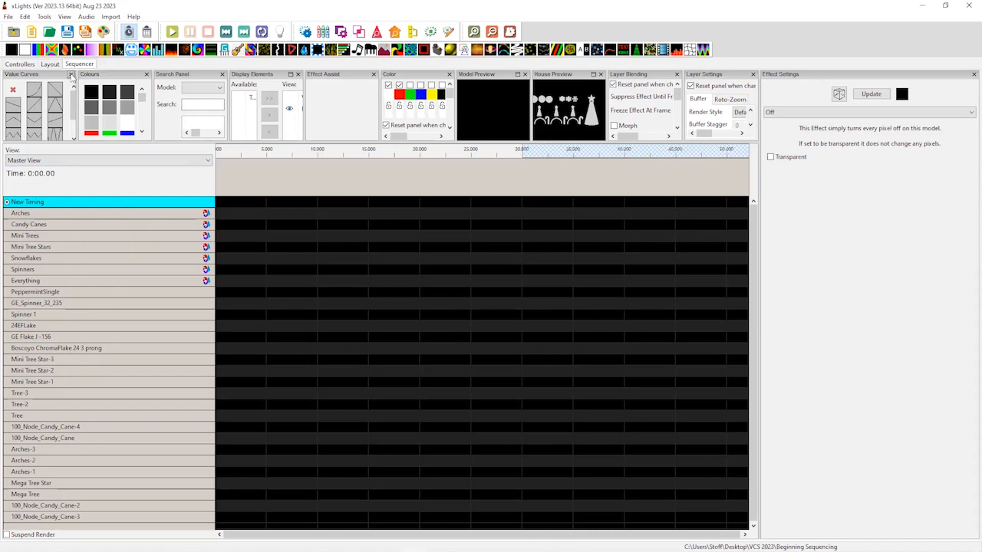
Step: Close the Value Curves, Colours, Search Panel, Display Elements and Effect Assist panels, and make the row of remaining docked panels taller
{"action": "left_click", "coordinate": [69, 74]}
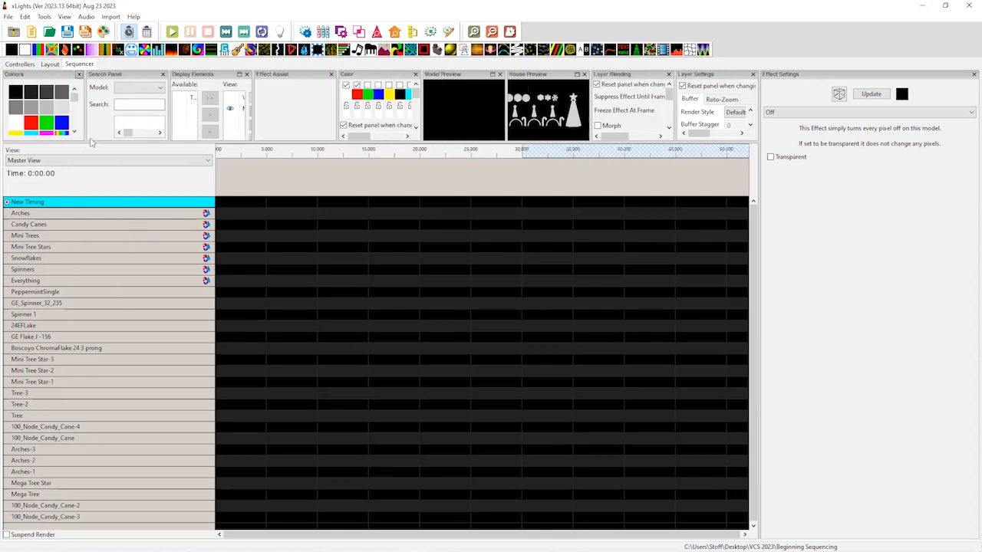
{"action": "left_click", "coordinate": [79, 75]}
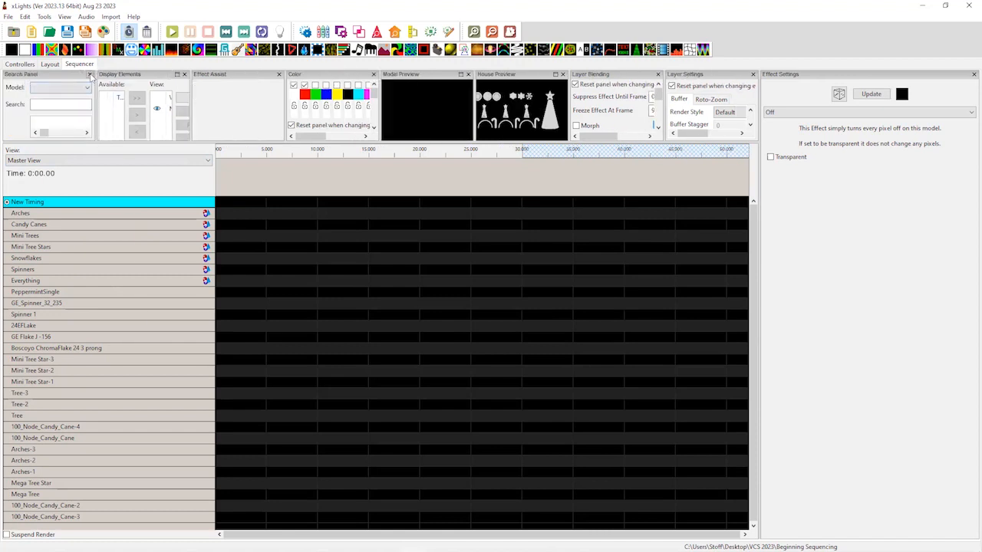
{"action": "left_click", "coordinate": [90, 74]}
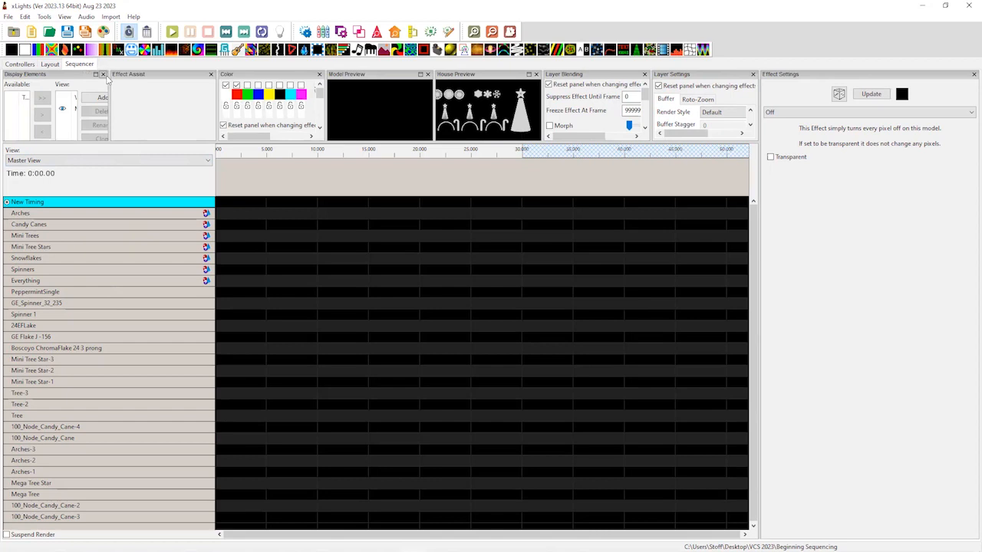
{"action": "left_click", "coordinate": [103, 75]}
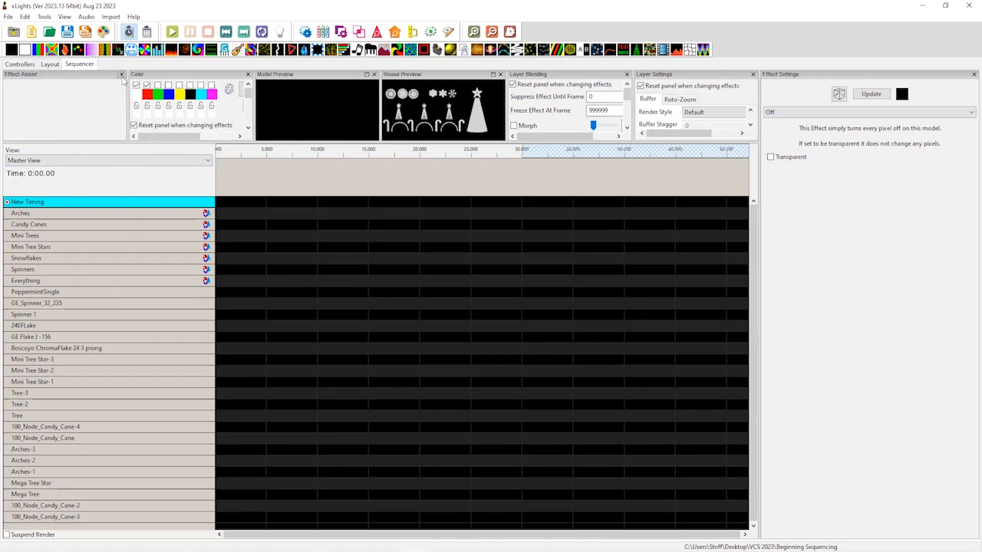
{"action": "left_click", "coordinate": [122, 75]}
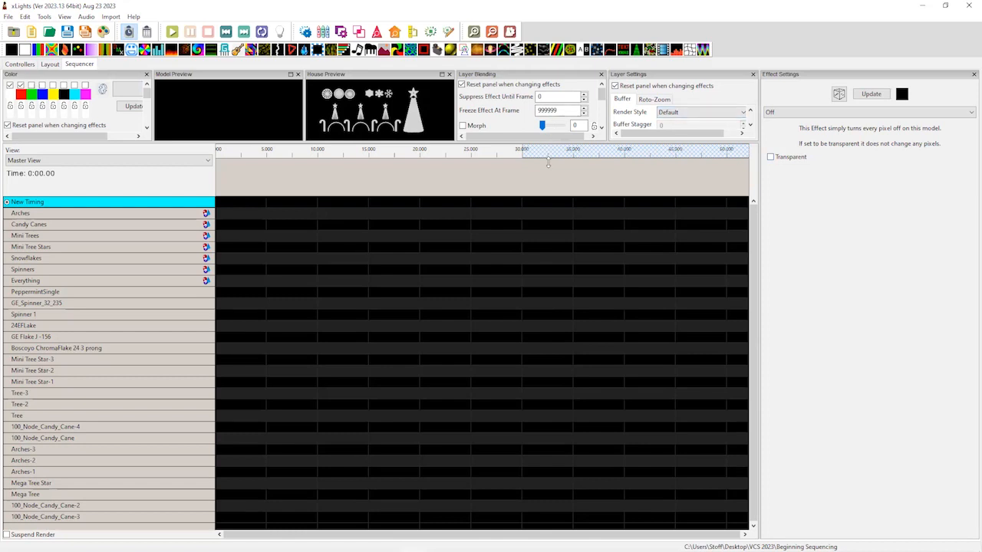
{"action": "left_click_drag", "start_coordinate": [549, 166], "coordinate": [557, 171]}
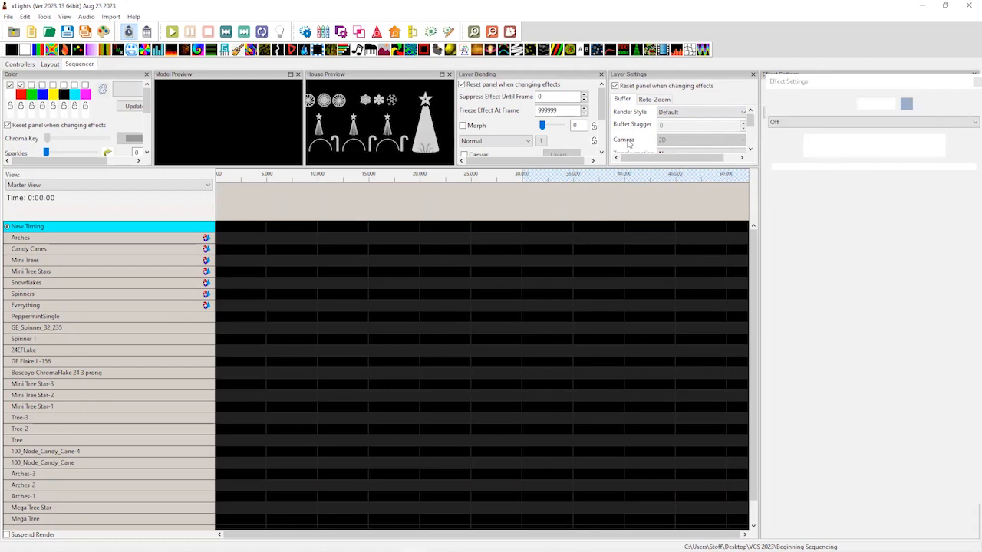
Step: Try docking Effect Settings between House Preview and Layer Blending, and return it to its own full-height column
{"action": "left_click_drag", "start_coordinate": [608, 123], "coordinate": [489, 322]}
{"action": "left_click_drag", "start_coordinate": [405, 286], "coordinate": [399, 276]}
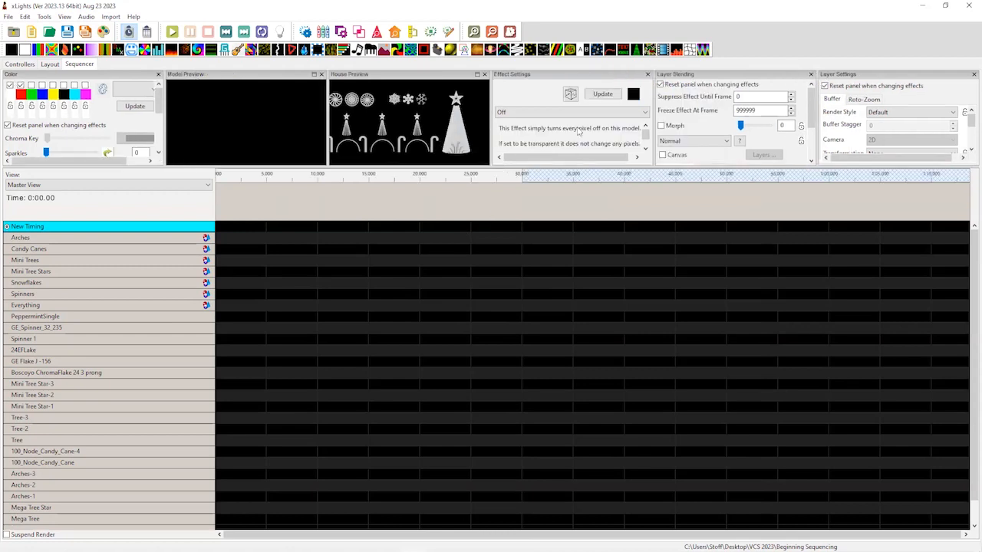
{"action": "left_click_drag", "start_coordinate": [574, 77], "coordinate": [540, 140]}
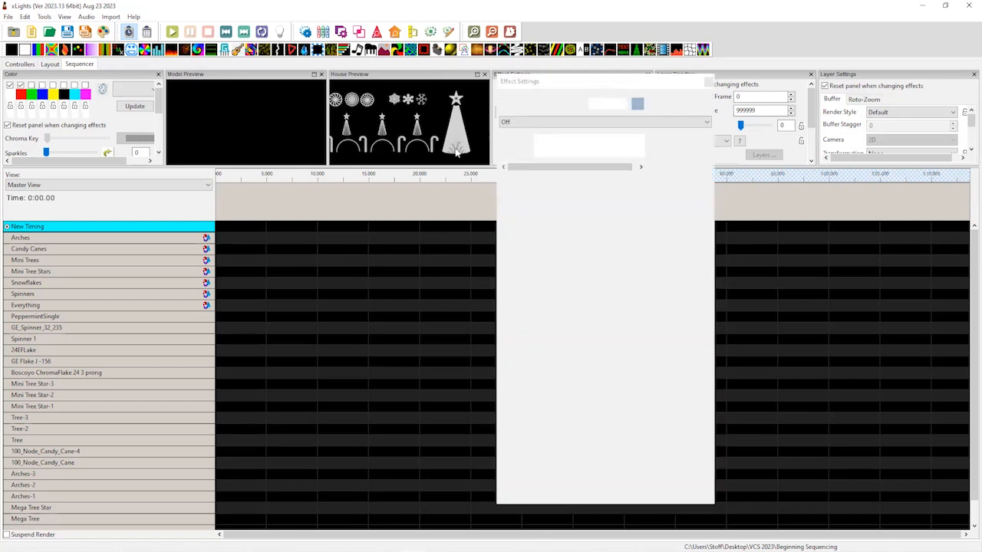
{"action": "left_click_drag", "start_coordinate": [457, 152], "coordinate": [456, 153]}
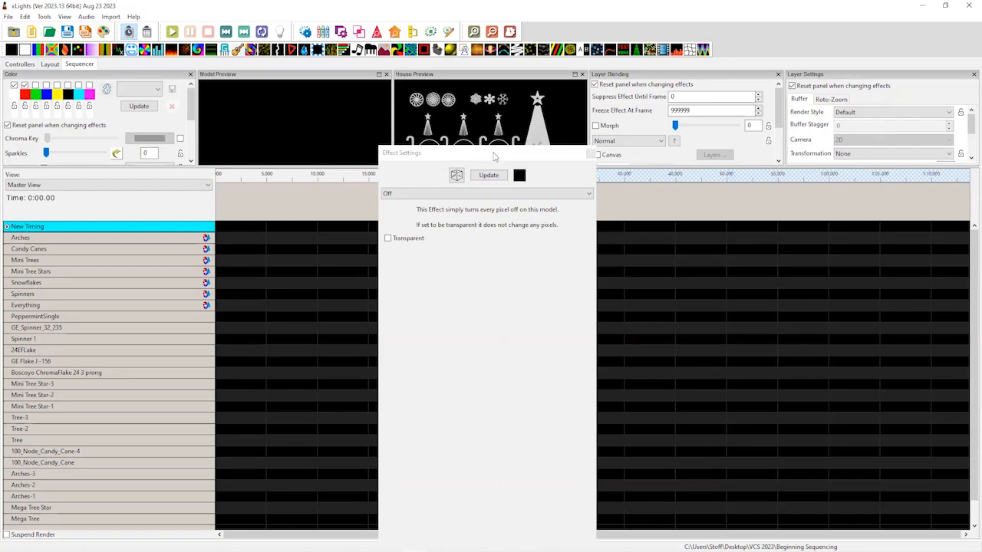
{"action": "left_click_drag", "start_coordinate": [495, 156], "coordinate": [498, 160]}
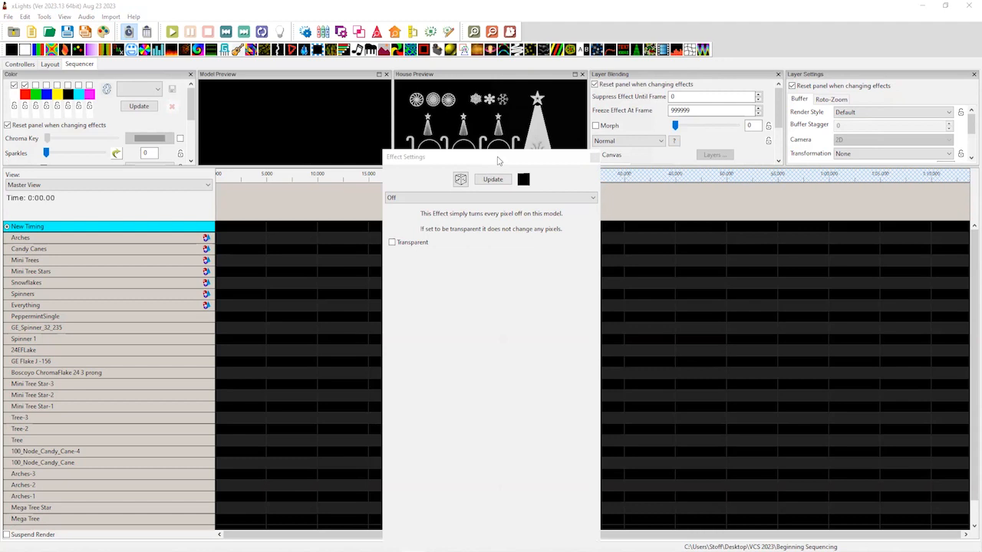
{"action": "left_click_drag", "start_coordinate": [498, 160], "coordinate": [961, 221]}
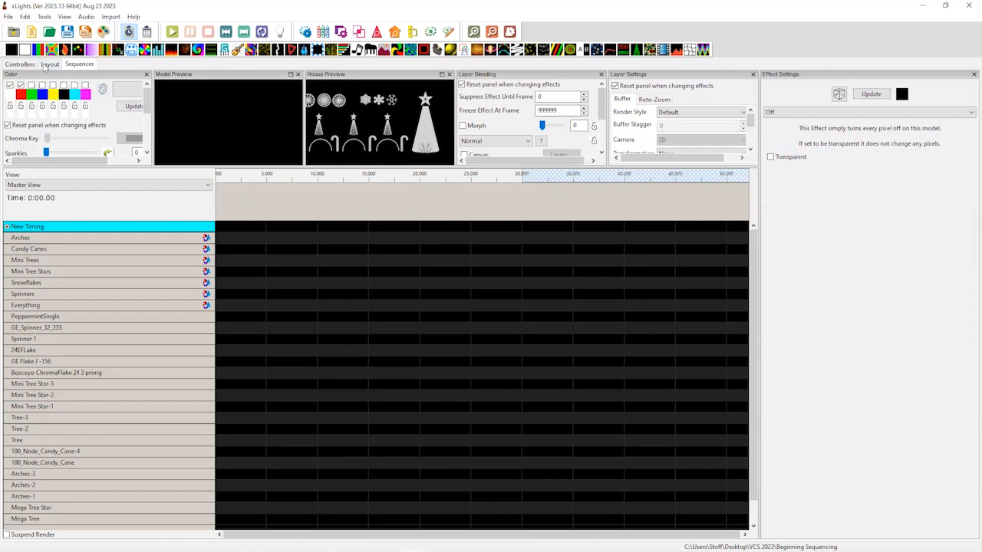
Step: Save the current panel arrangement over the Default Perspective
{"action": "left_click", "coordinate": [64, 16]}
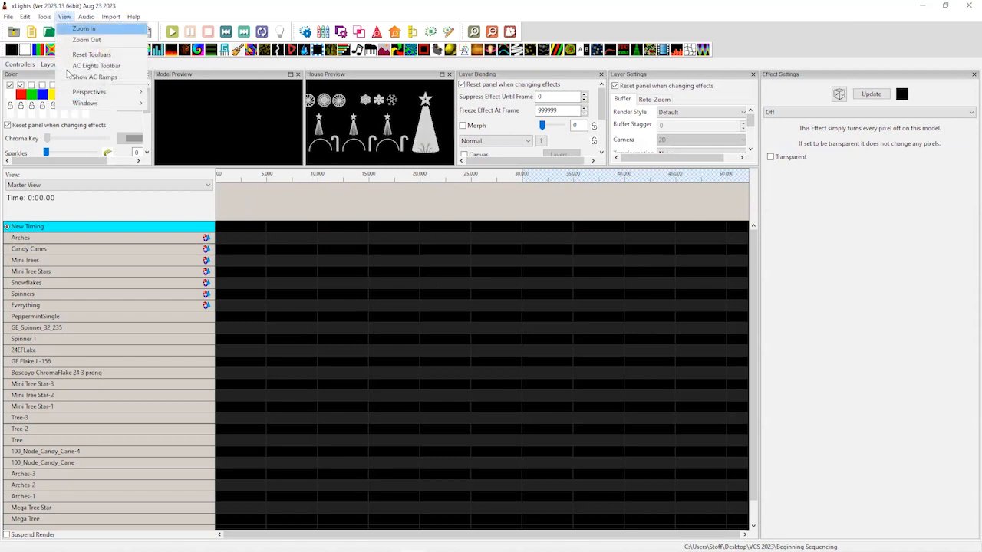
{"action": "mouse_move", "coordinate": [106, 110]}
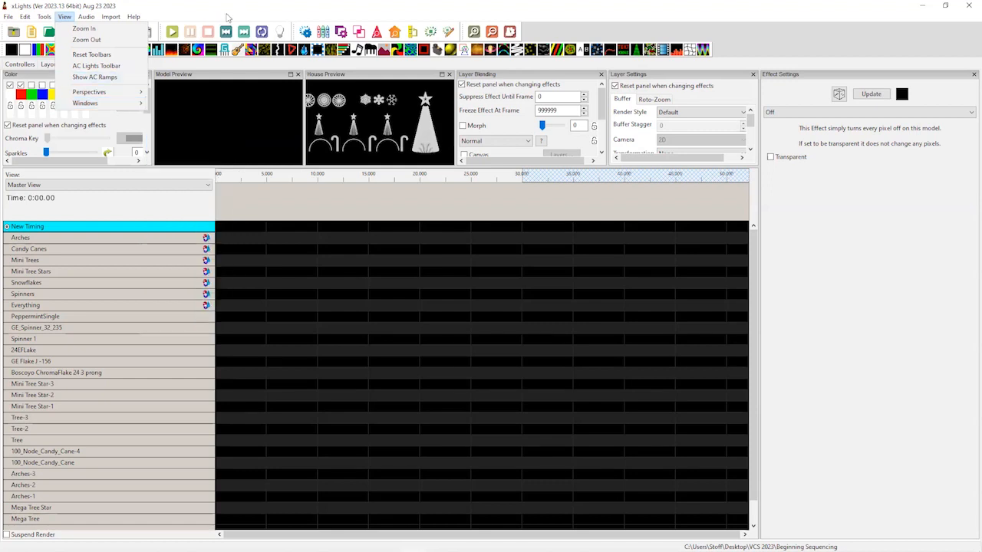
{"action": "mouse_move", "coordinate": [124, 92]}
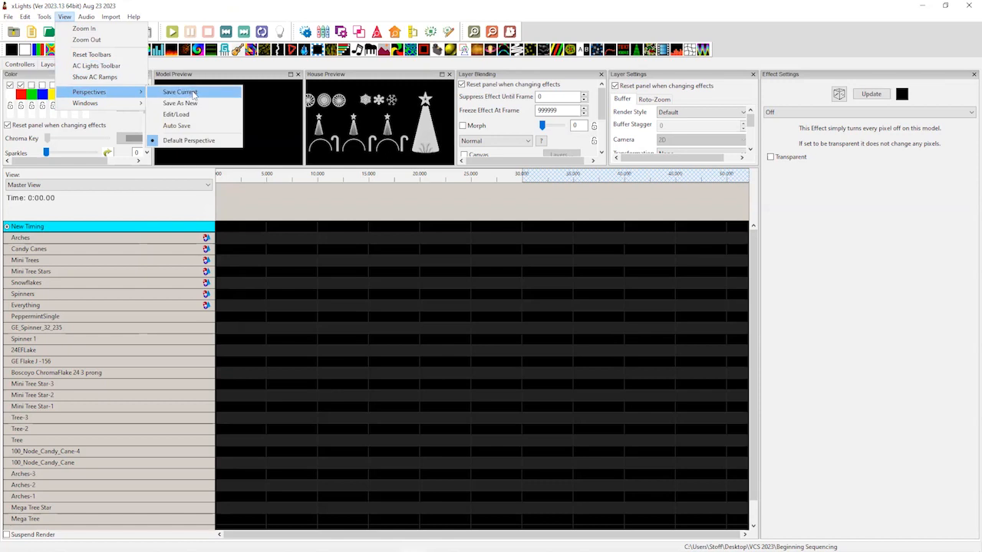
{"action": "left_click", "coordinate": [193, 93]}
{"action": "left_click", "coordinate": [538, 279]}
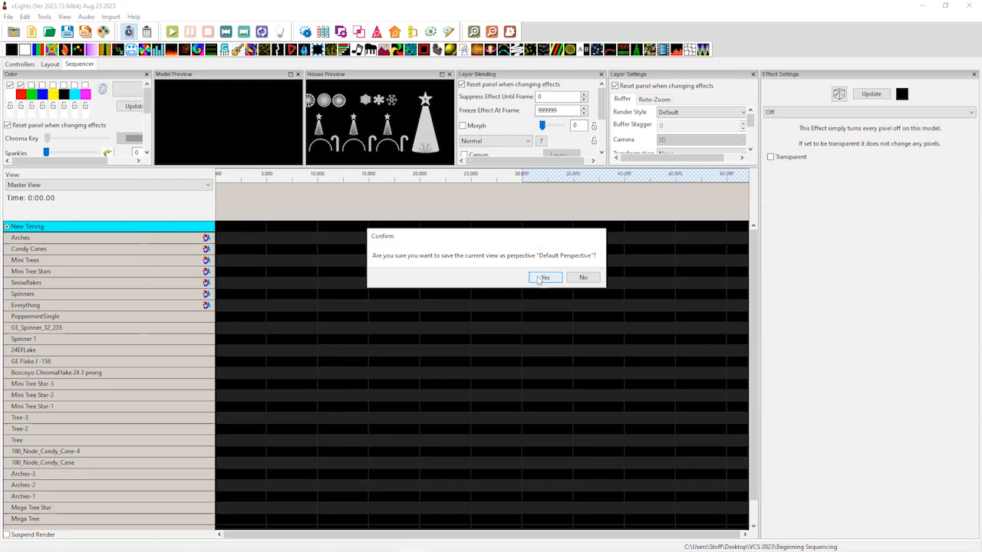
{"action": "left_click", "coordinate": [539, 279]}
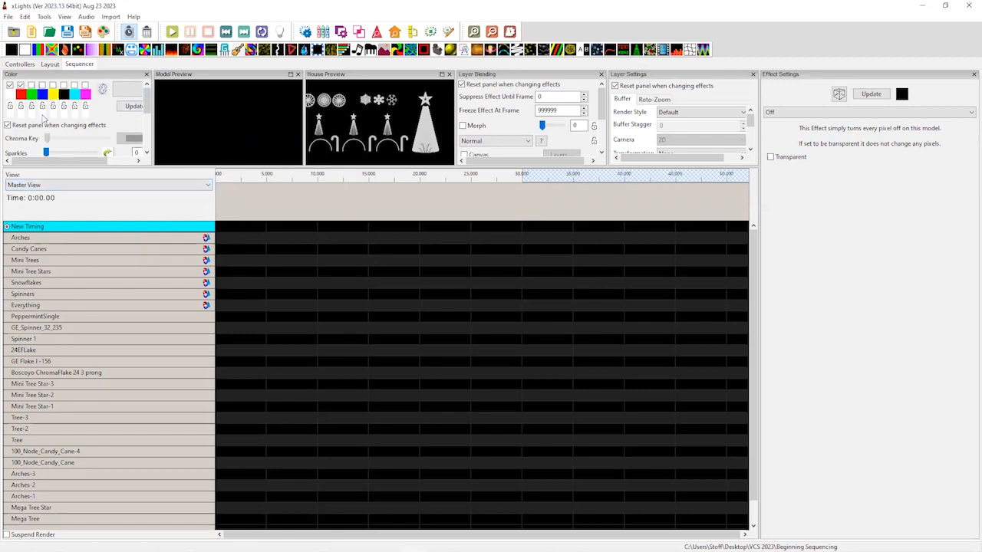
Step: Open the preferences and examine the Backup, View and Effects Grid settings
{"action": "left_click", "coordinate": [8, 17]}
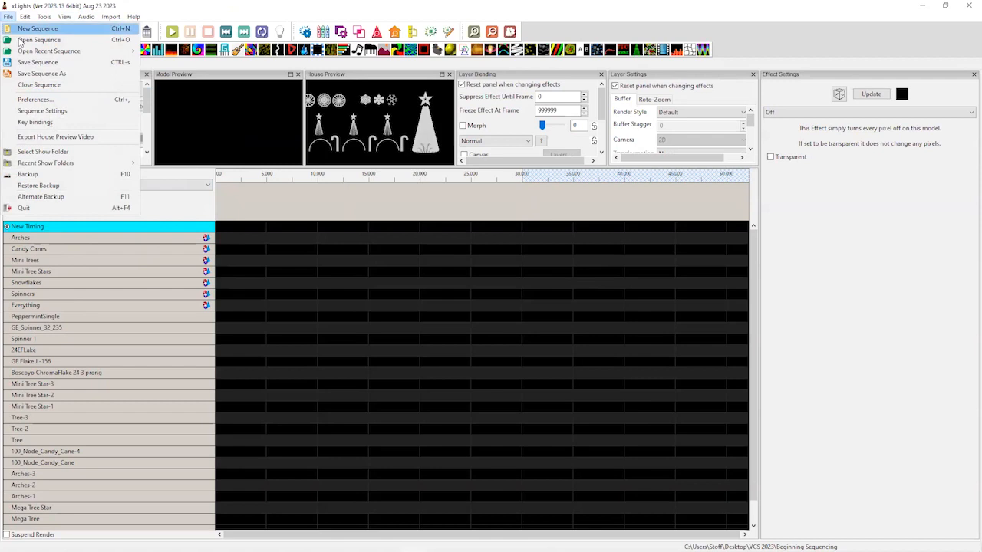
{"action": "left_click", "coordinate": [3, 221]}
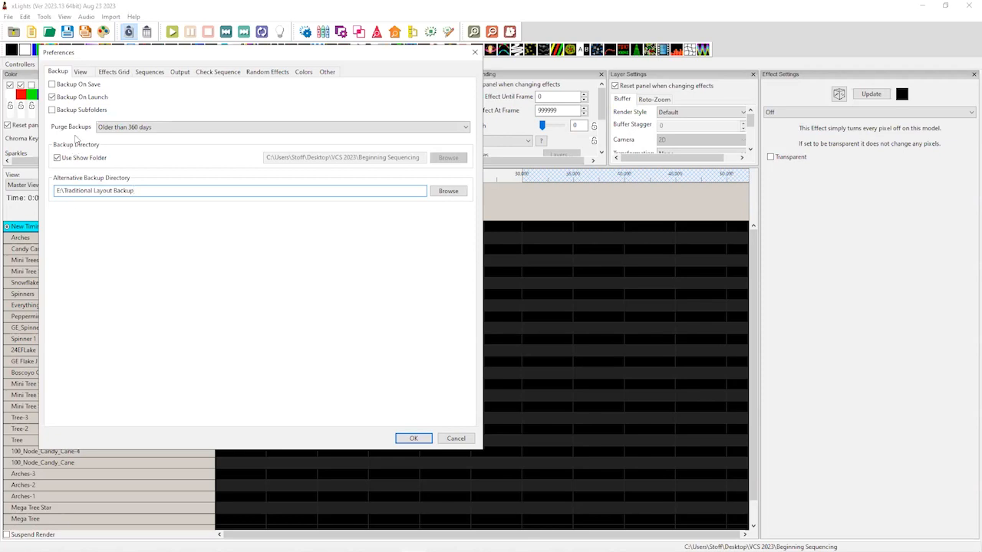
{"action": "left_click", "coordinate": [81, 72]}
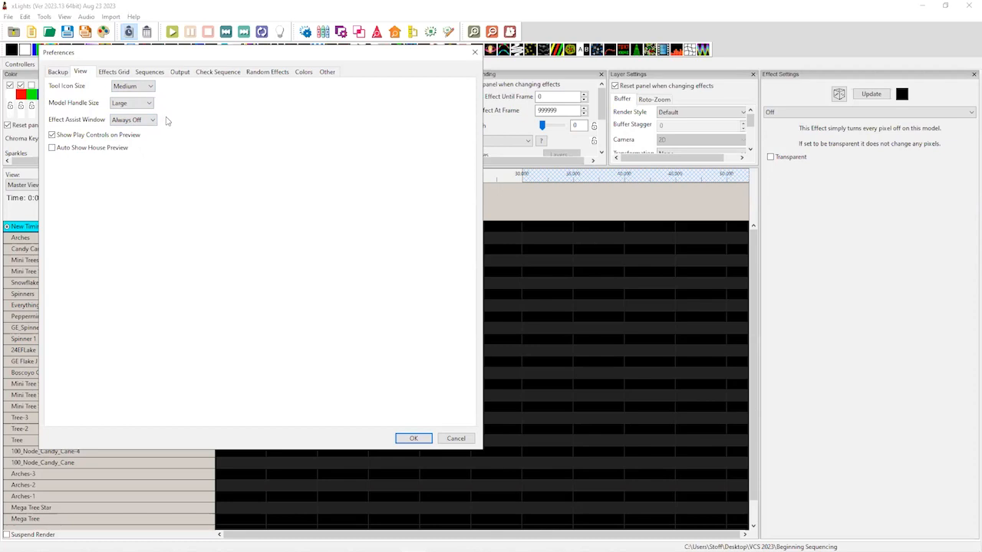
{"action": "left_click", "coordinate": [122, 73]}
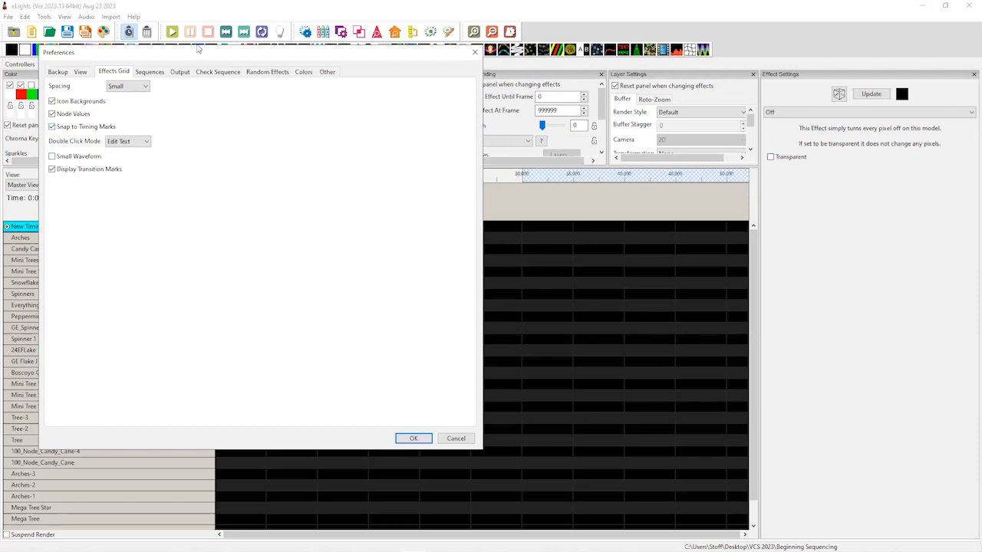
{"action": "left_click_drag", "start_coordinate": [205, 56], "coordinate": [446, 258]}
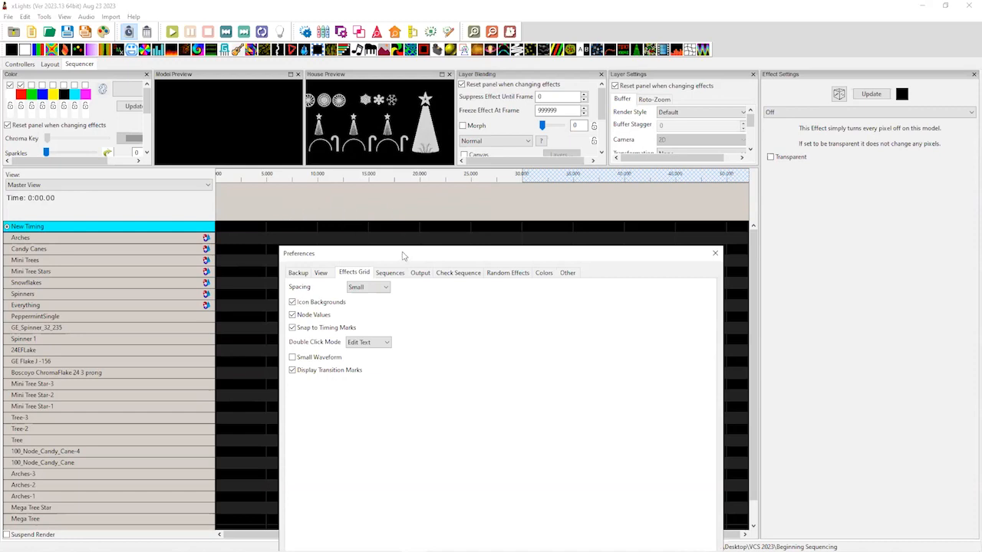
{"action": "left_click_drag", "start_coordinate": [403, 256], "coordinate": [330, 122]}
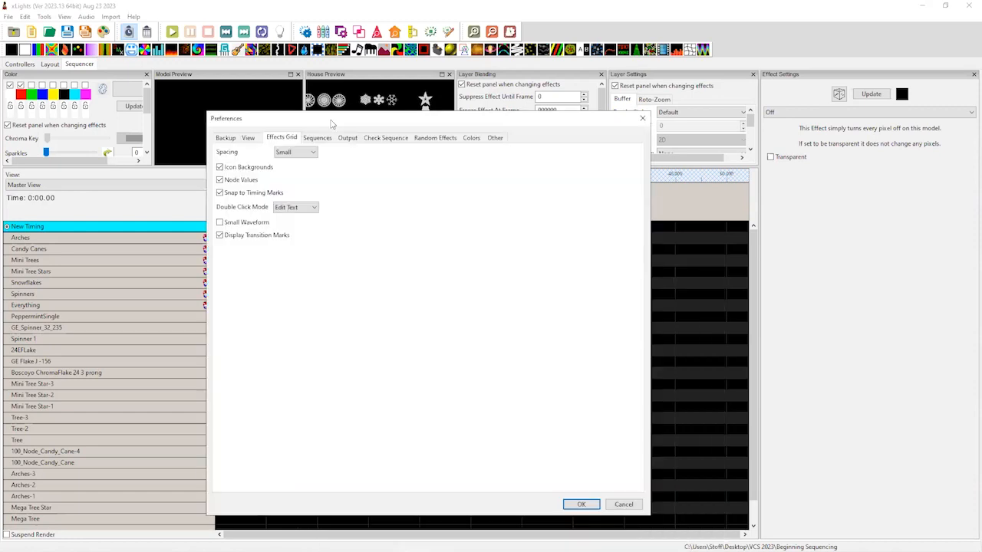
{"action": "left_click", "coordinate": [220, 236]}
Step: Examine the Sequences preferences, including the available FSEQ version options
{"action": "left_click", "coordinate": [316, 139]}
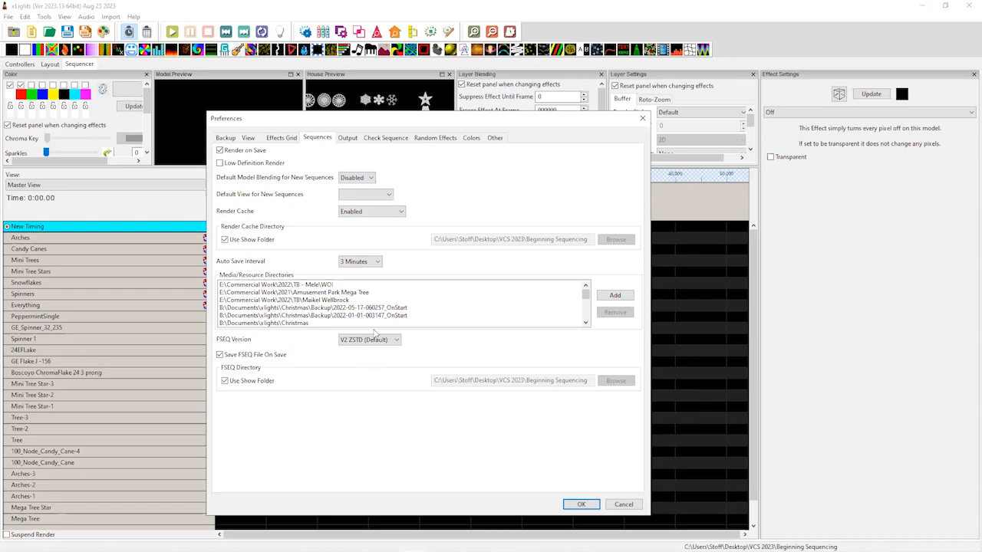
{"action": "left_click", "coordinate": [396, 342]}
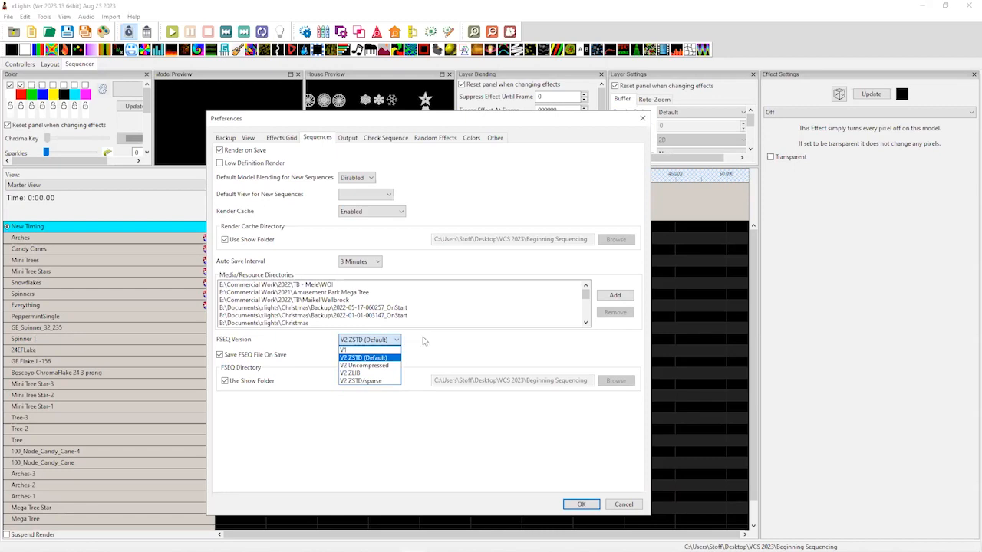
{"action": "left_click", "coordinate": [423, 341]}
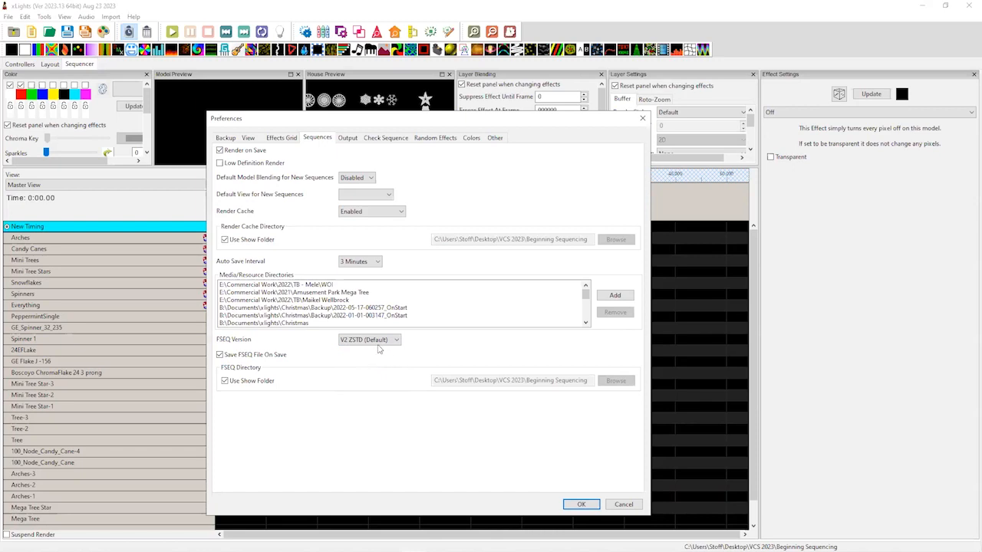
{"action": "left_click", "coordinate": [398, 340]}
{"action": "left_click", "coordinate": [412, 343]}
Step: Examine the Output, Check Sequence, Random Effects, Colors and Other preferences, and accept the dialog
{"action": "left_click", "coordinate": [348, 138]}
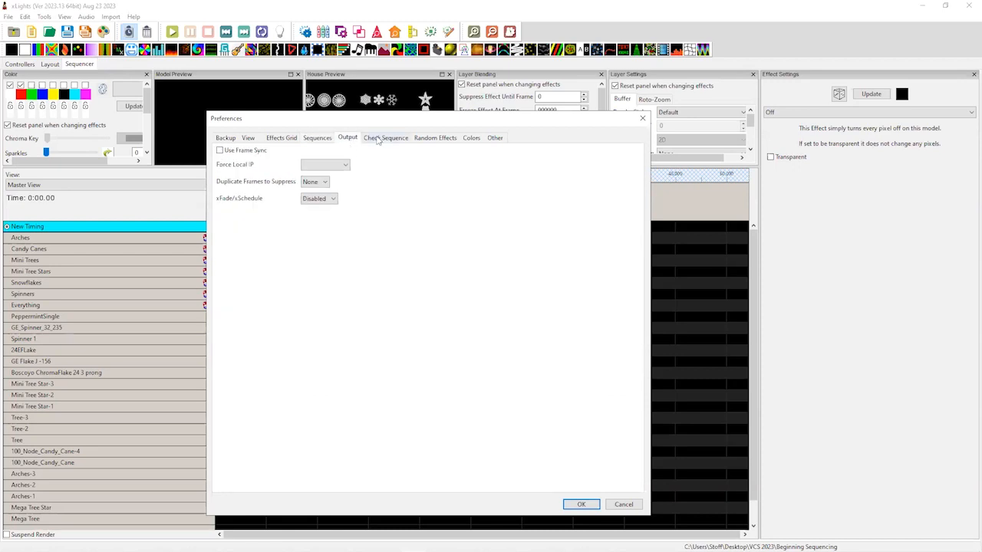
{"action": "left_click", "coordinate": [381, 139]}
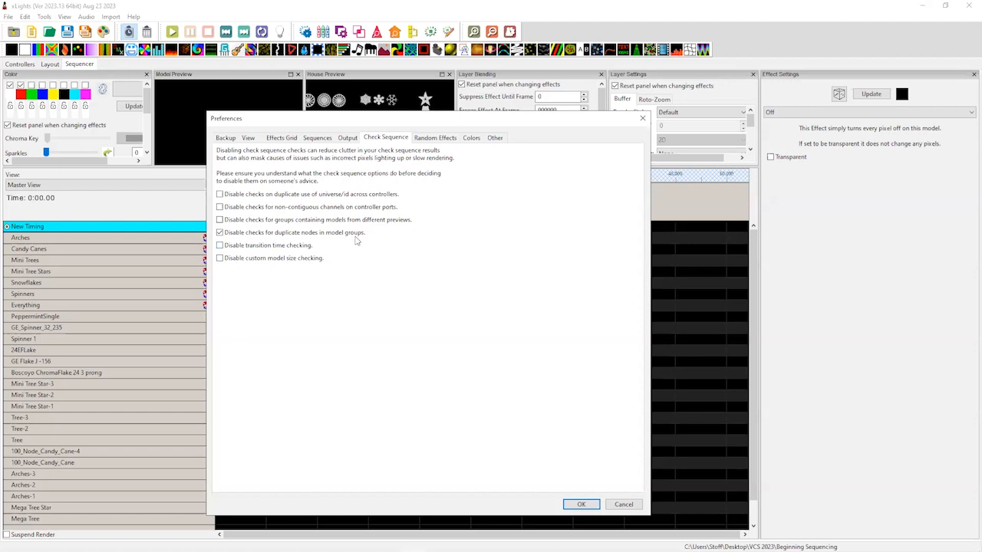
{"action": "left_click", "coordinate": [435, 138]}
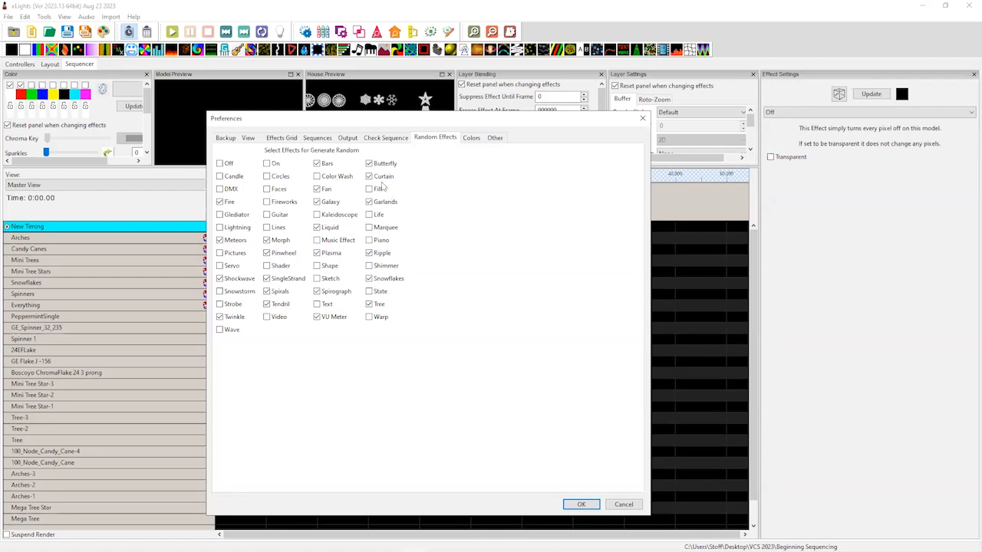
{"action": "left_click", "coordinate": [470, 139]}
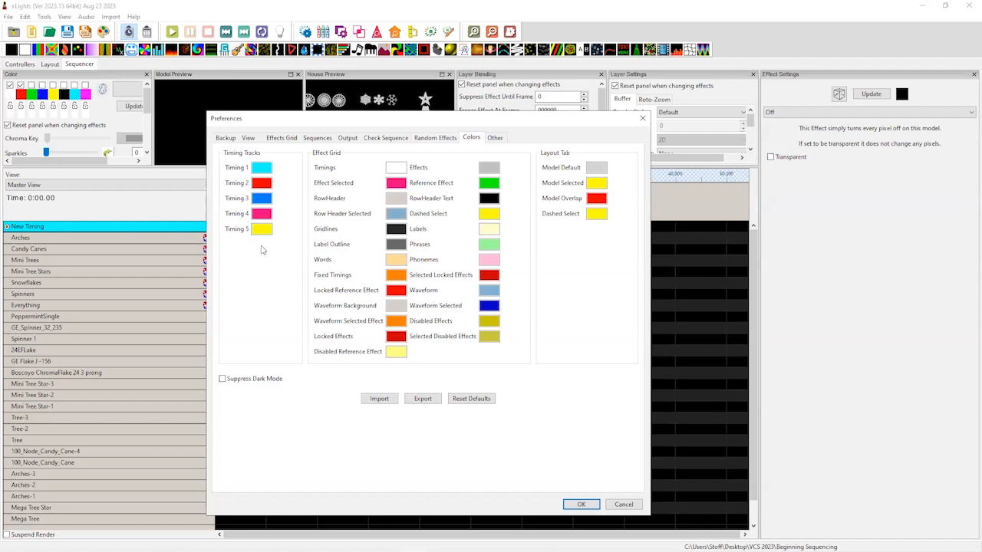
{"action": "left_click", "coordinate": [495, 138]}
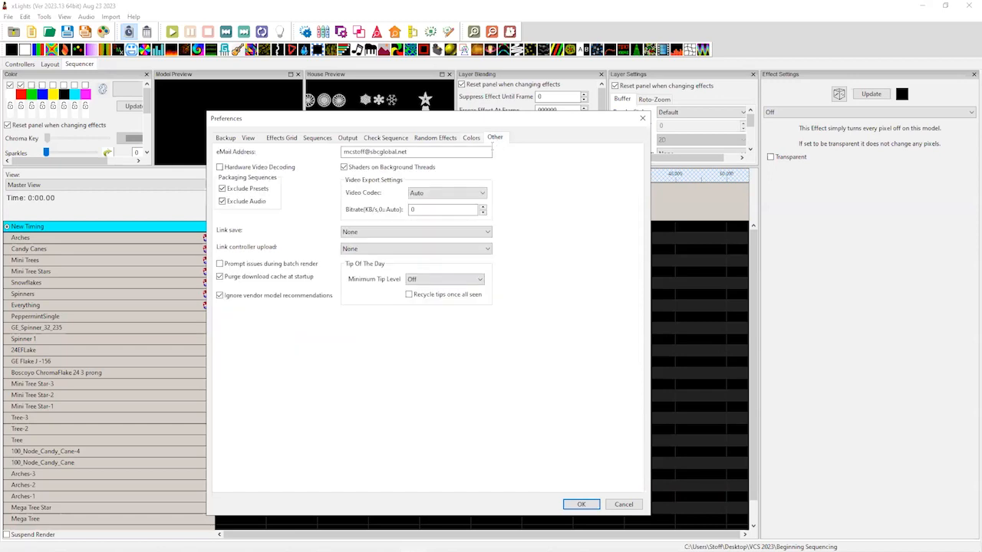
{"action": "left_click", "coordinate": [221, 201]}
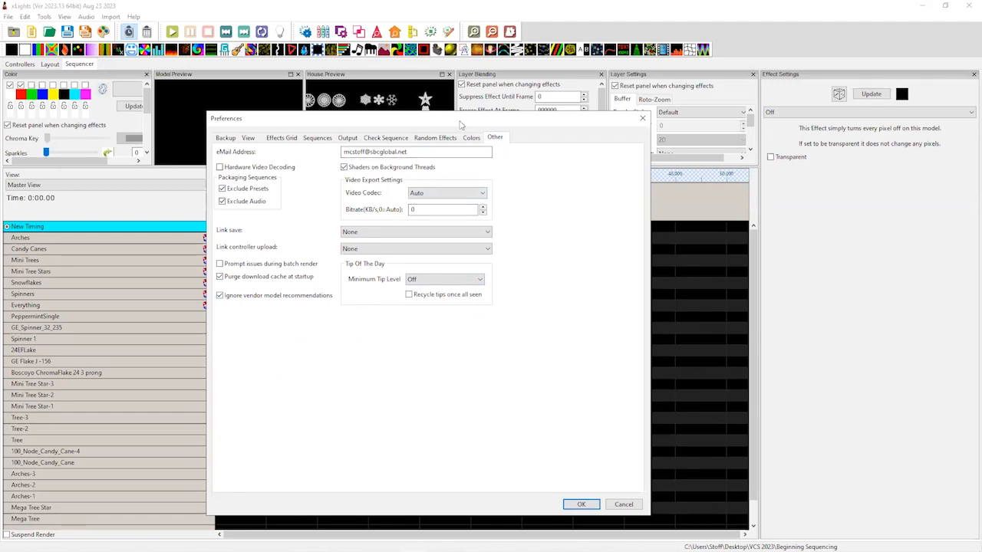
{"action": "left_click_drag", "start_coordinate": [461, 124], "coordinate": [402, 144]}
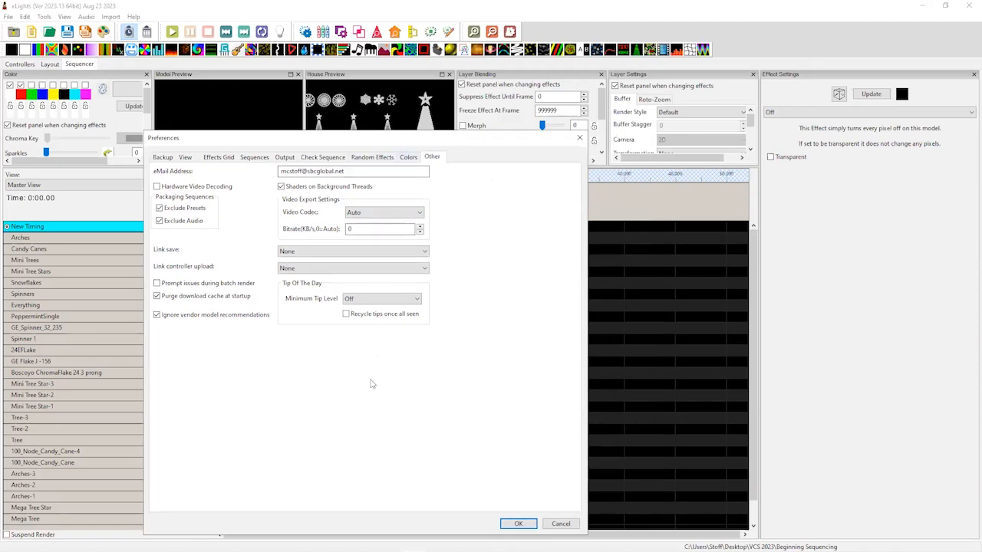
{"action": "left_click", "coordinate": [522, 525]}
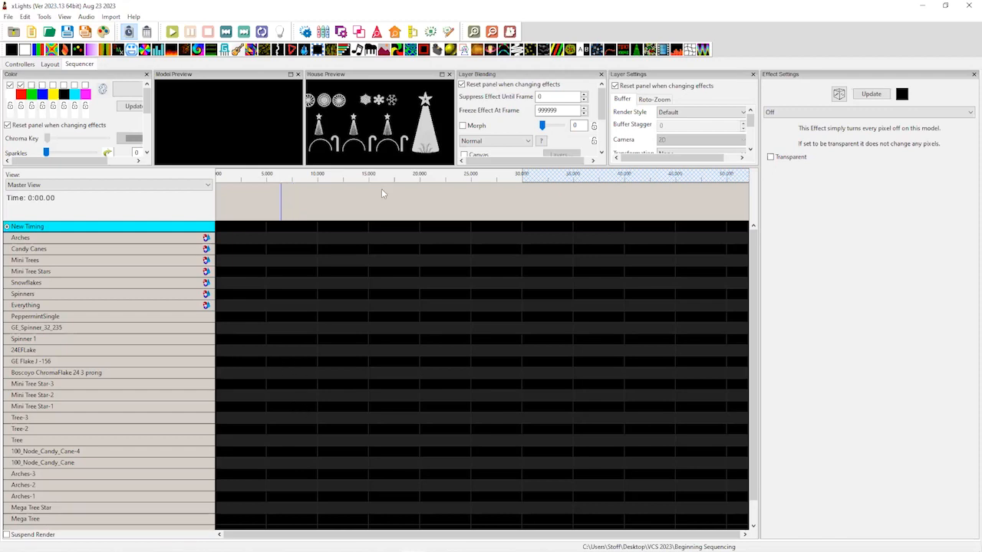
{"action": "left_click", "coordinate": [259, 324]}
{"action": "left_click", "coordinate": [248, 328]}
{"action": "left_click_drag", "start_coordinate": [398, 77], "coordinate": [380, 130]}
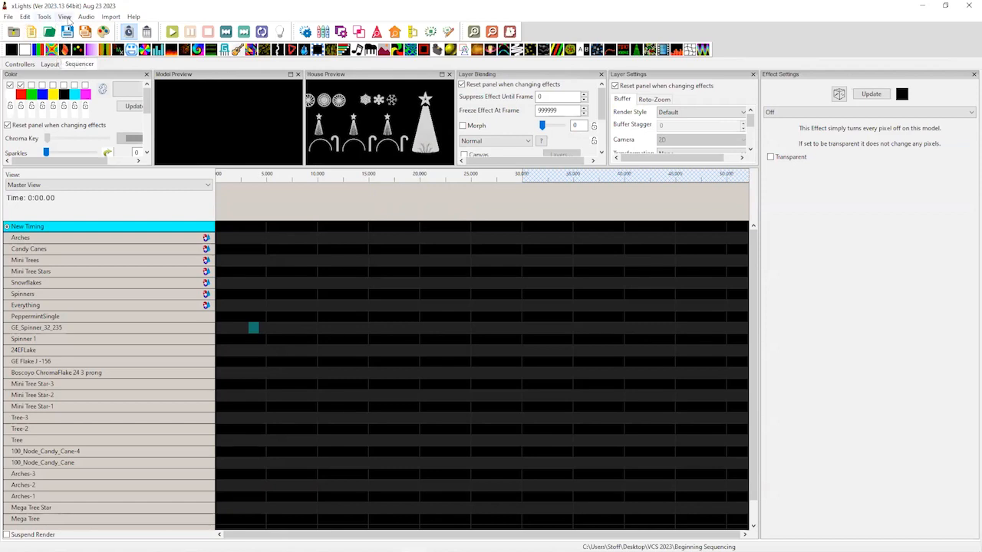
{"action": "left_click", "coordinate": [68, 20]}
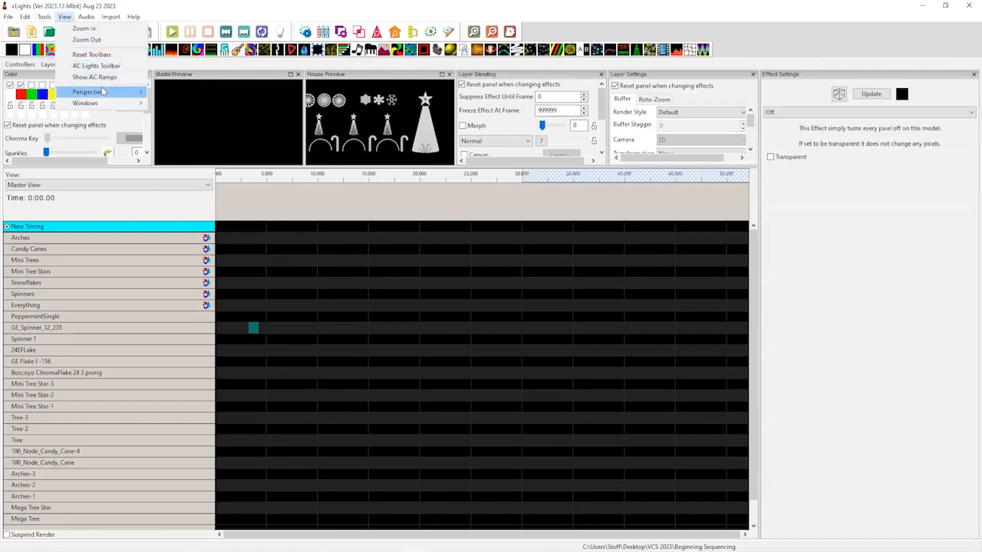
{"action": "mouse_move", "coordinate": [102, 93]}
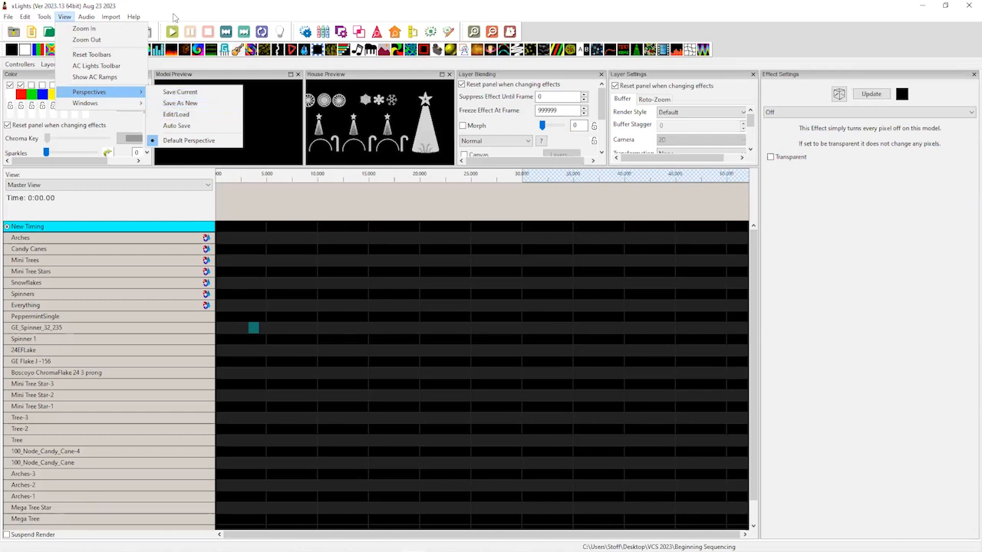
{"action": "left_click", "coordinate": [175, 17]}
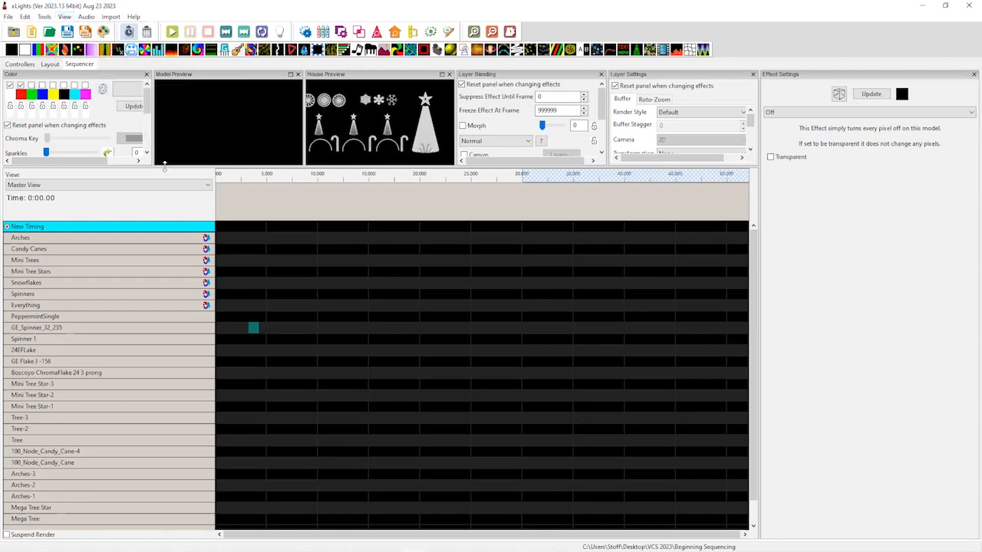
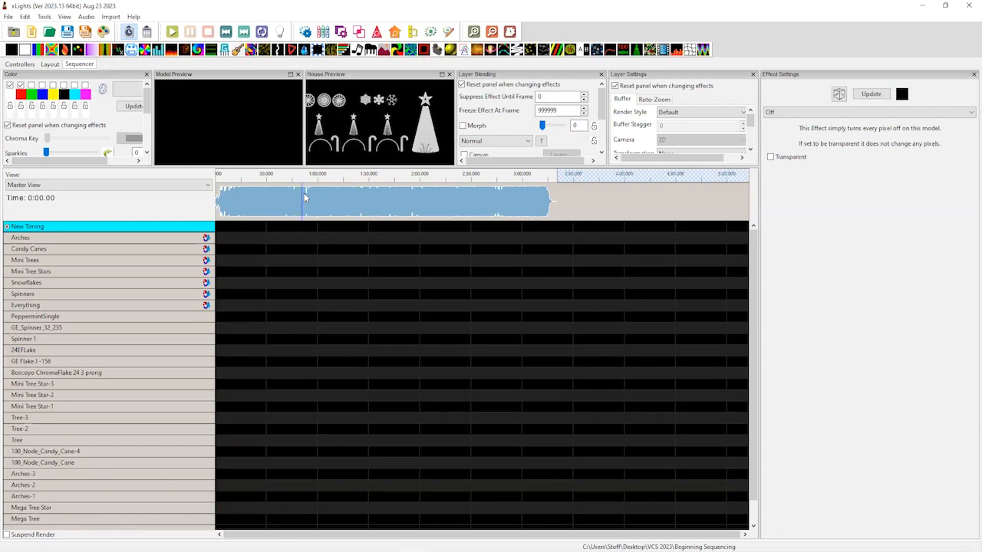
Step: Rename the New Timing track as Structure
{"action": "scroll", "coordinate": [227, 207], "scroll_direction": "up", "scroll_amount": 3}
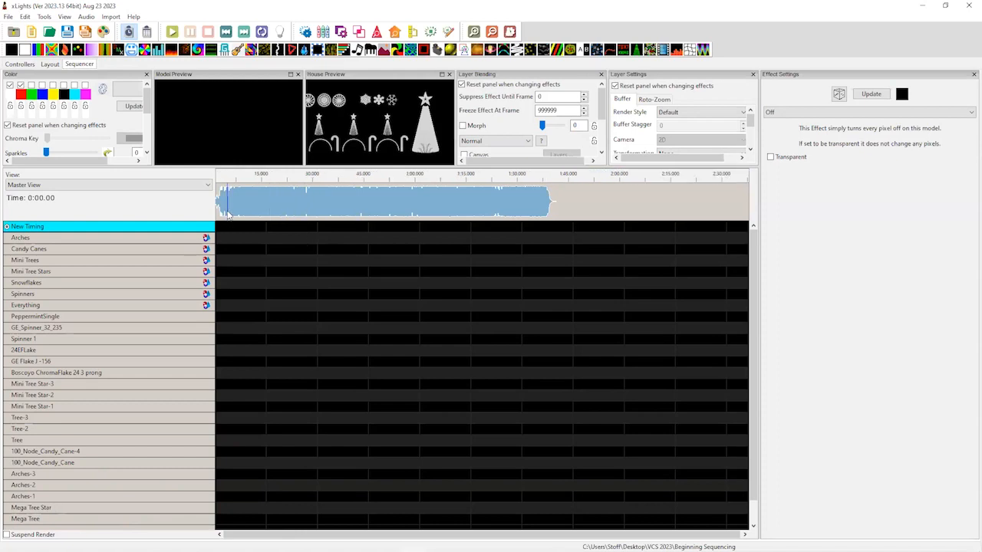
{"action": "right_click", "coordinate": [127, 227]}
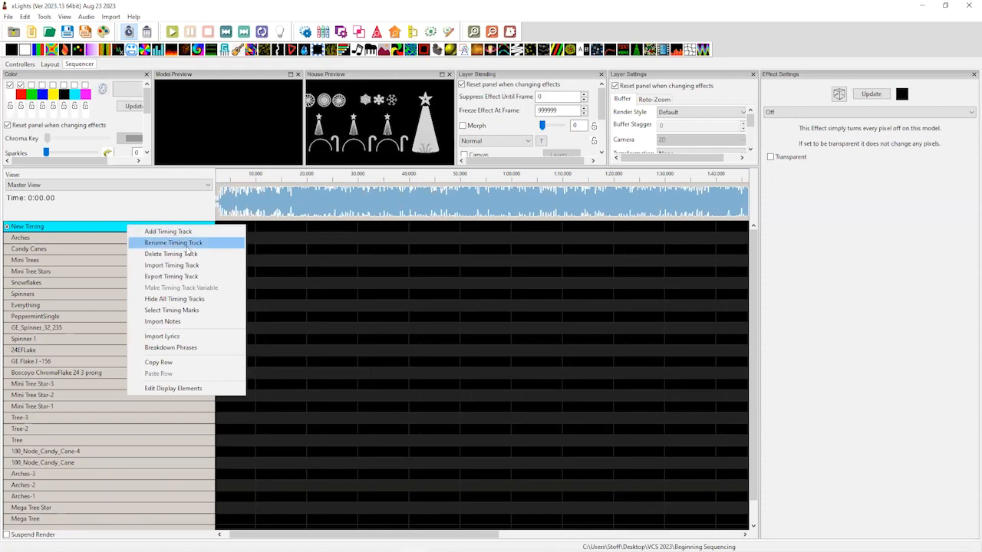
{"action": "key", "text": "Return"}
{"action": "type", "text": "Structure"}
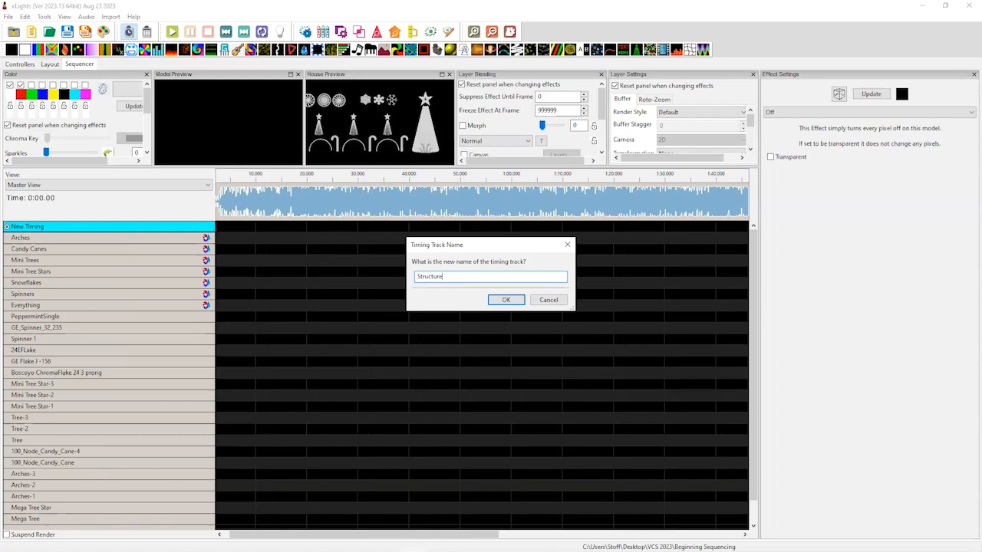
{"action": "key", "text": "Return"}
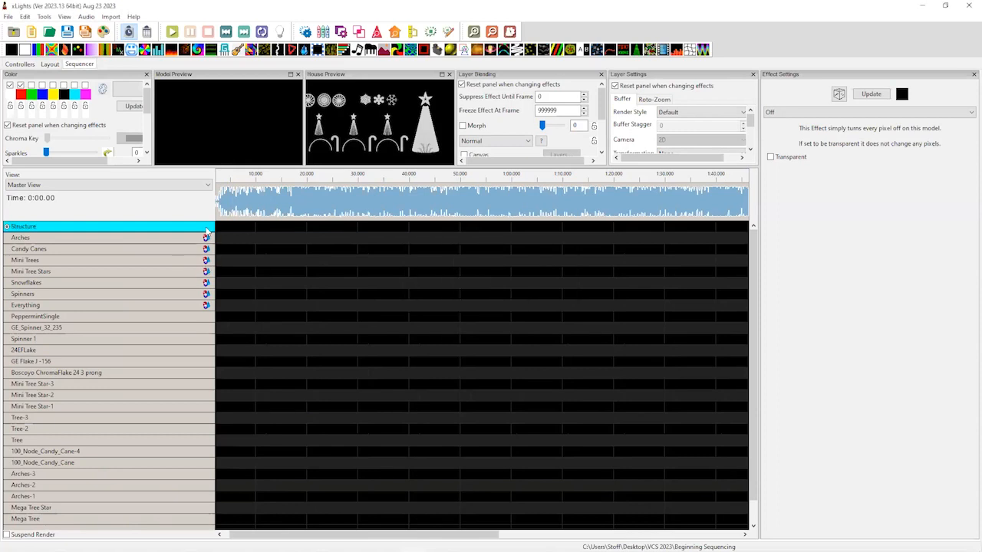
Step: Find where the music starts and place the first timing mark on the Structure track at about 0.175 s
{"action": "scroll", "coordinate": [229, 209], "scroll_direction": "up", "scroll_amount": 2}
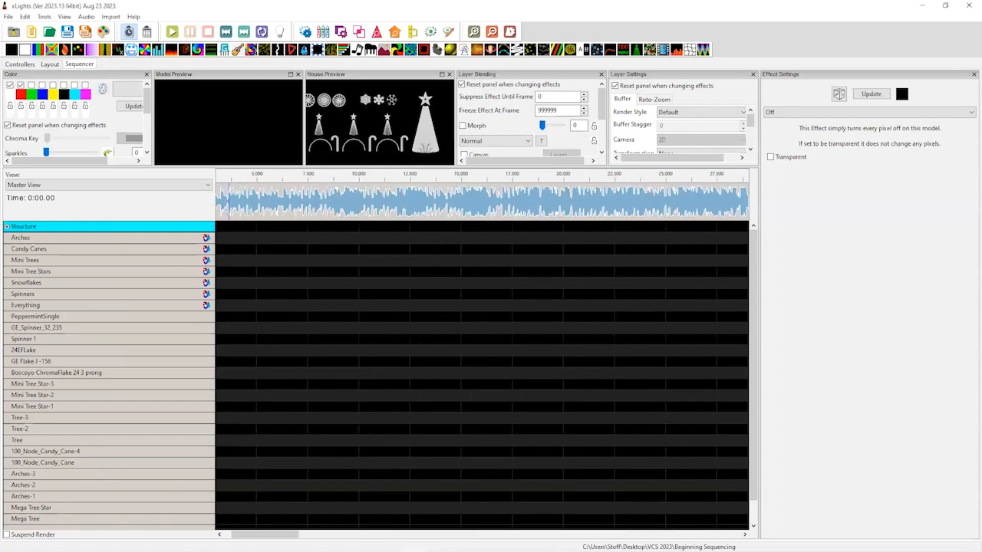
{"action": "scroll", "coordinate": [246, 203], "scroll_direction": "up", "scroll_amount": 2}
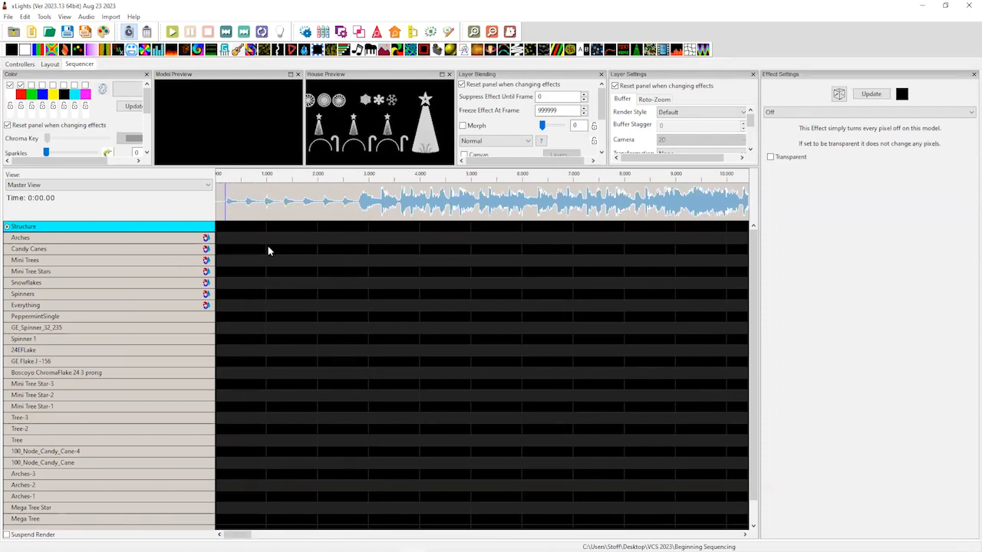
{"action": "left_click", "coordinate": [219, 202]}
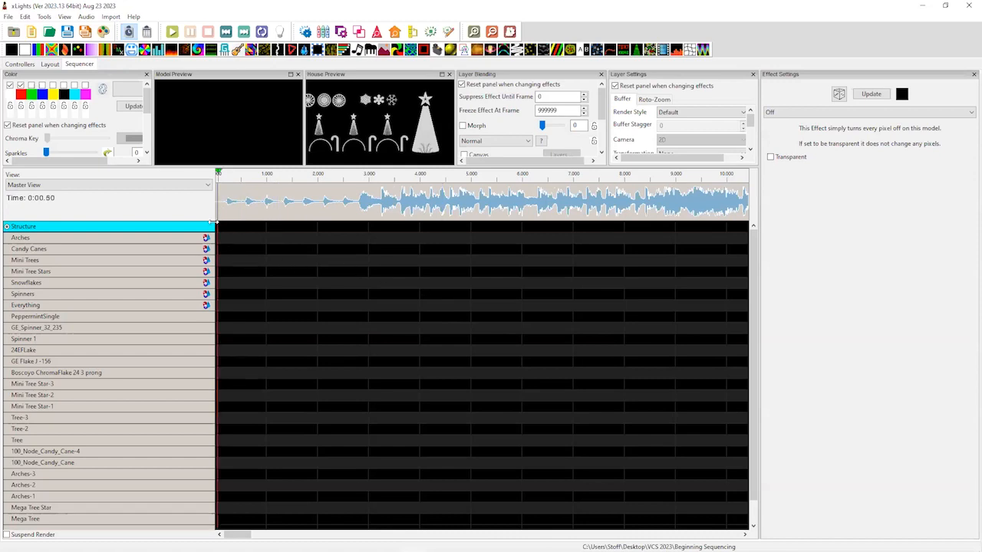
{"action": "key", "text": "space"}
{"action": "key", "text": "space"}
{"action": "left_click", "coordinate": [226, 206]}
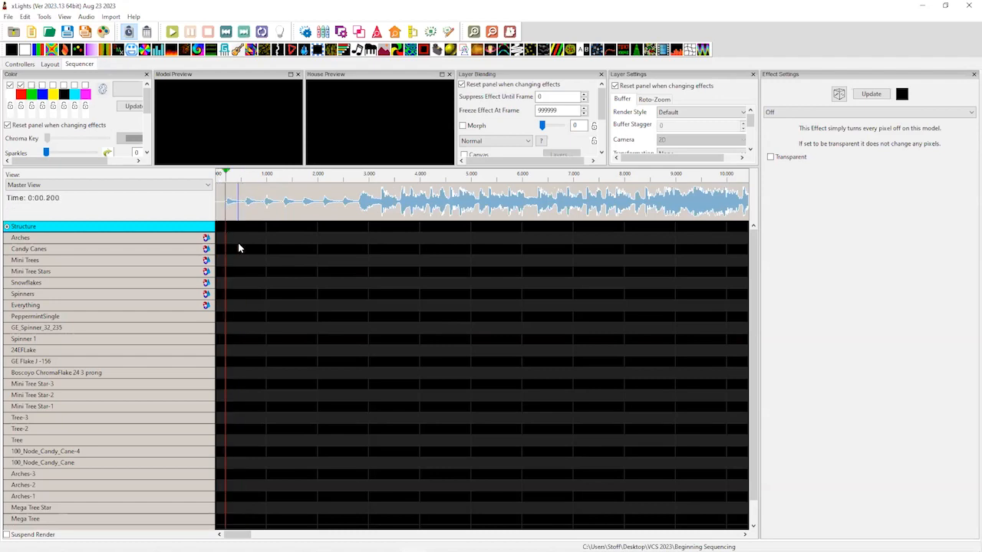
{"action": "left_click", "coordinate": [227, 201]}
{"action": "key", "text": "space"}
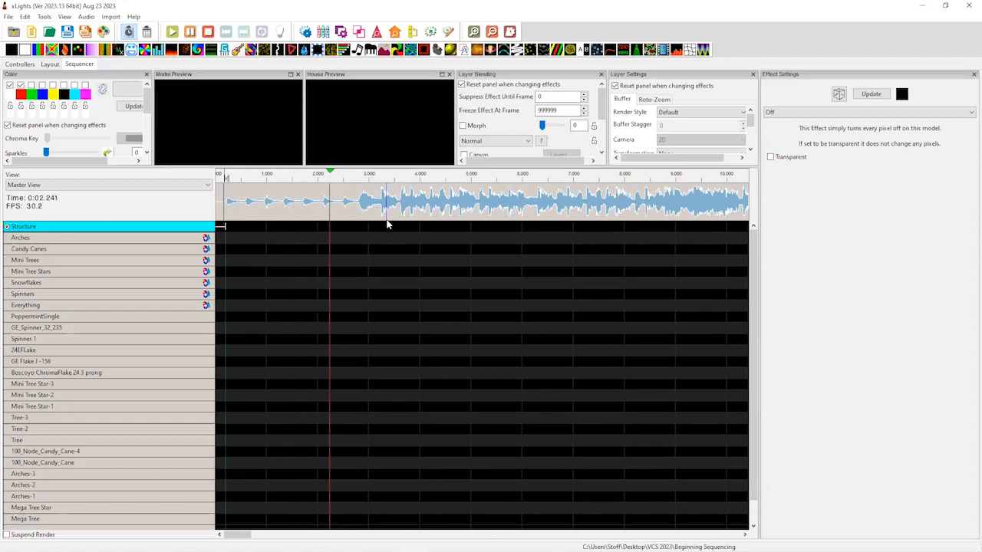
{"action": "key", "text": "space"}
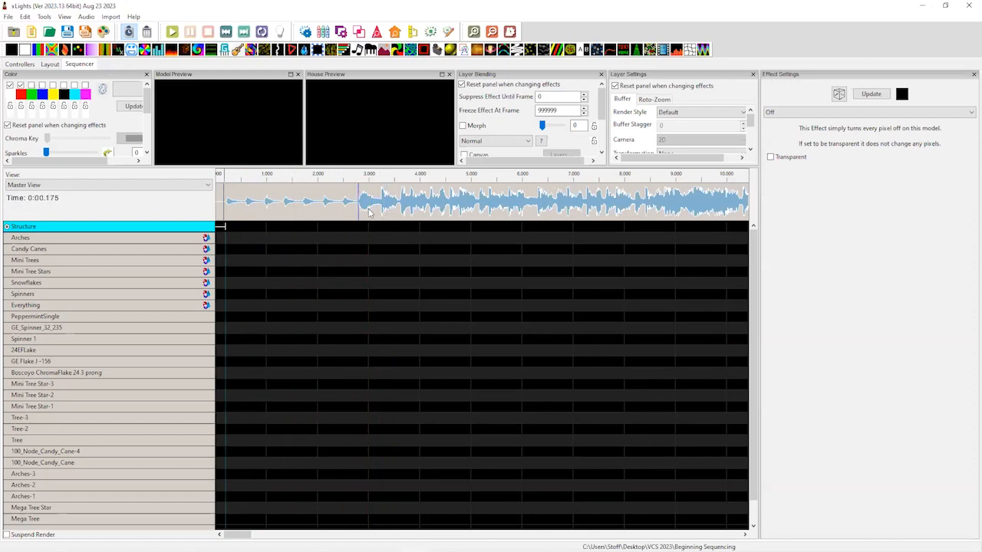
Step: Add a Structure timing mark at about 2.8 s, where the waveform gets louder after the opening beats
{"action": "left_click", "coordinate": [360, 209]}
{"action": "key", "text": "t"}
{"action": "left_click", "coordinate": [351, 208]}
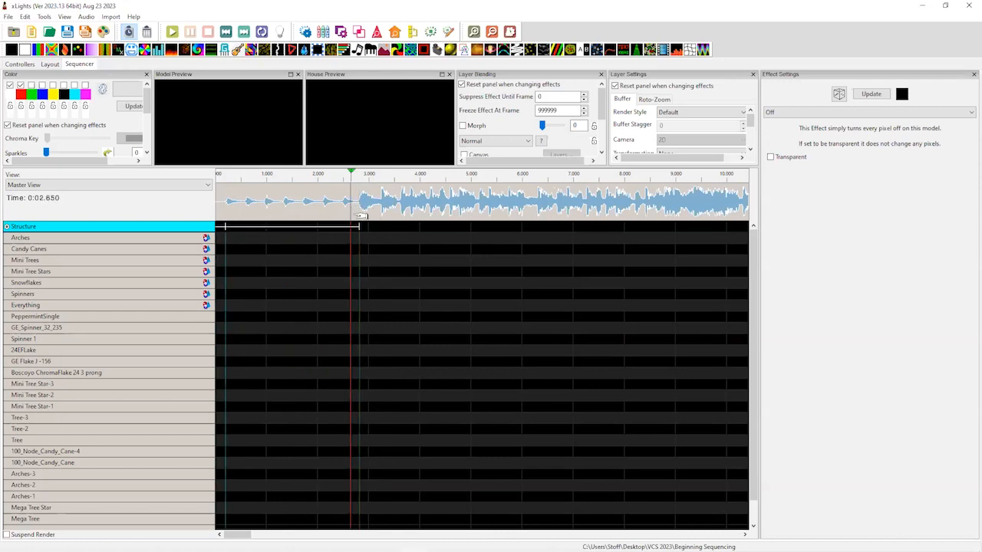
Step: Listen for the next section change and add a Structure timing mark at 8.8 s
{"action": "left_click", "coordinate": [419, 207]}
{"action": "key", "text": "space"}
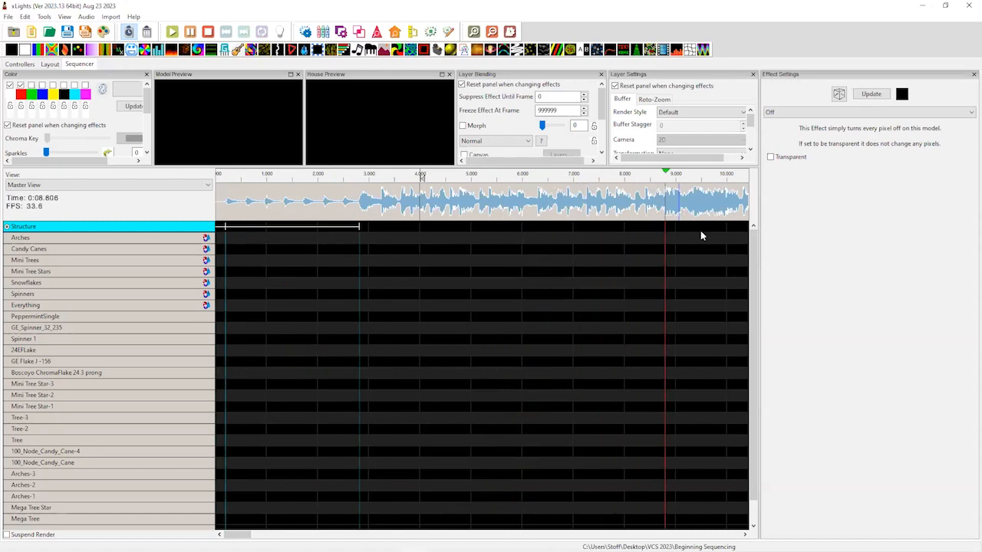
{"action": "left_click", "coordinate": [660, 205]}
{"action": "left_click", "coordinate": [642, 208]}
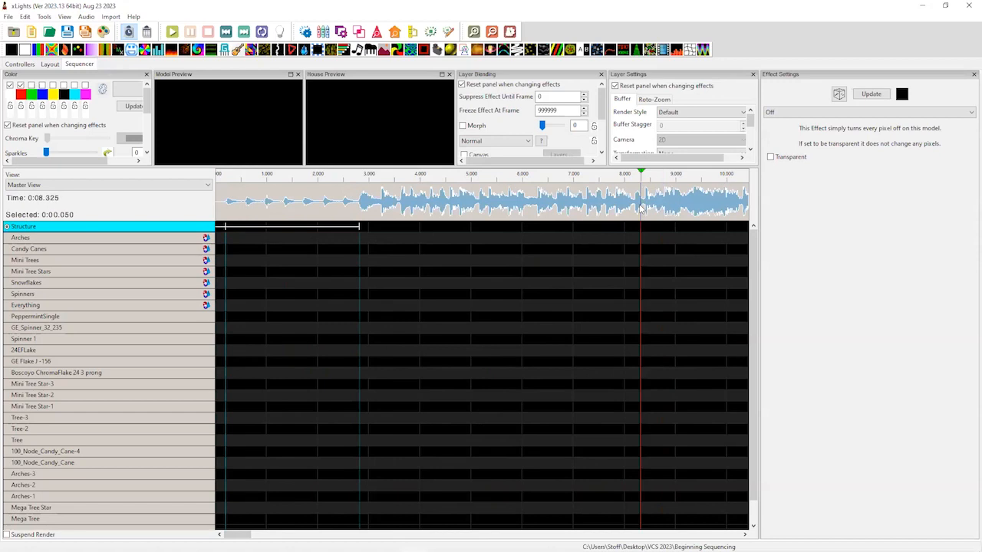
{"action": "key", "text": "space"}
{"action": "key", "text": "space"}
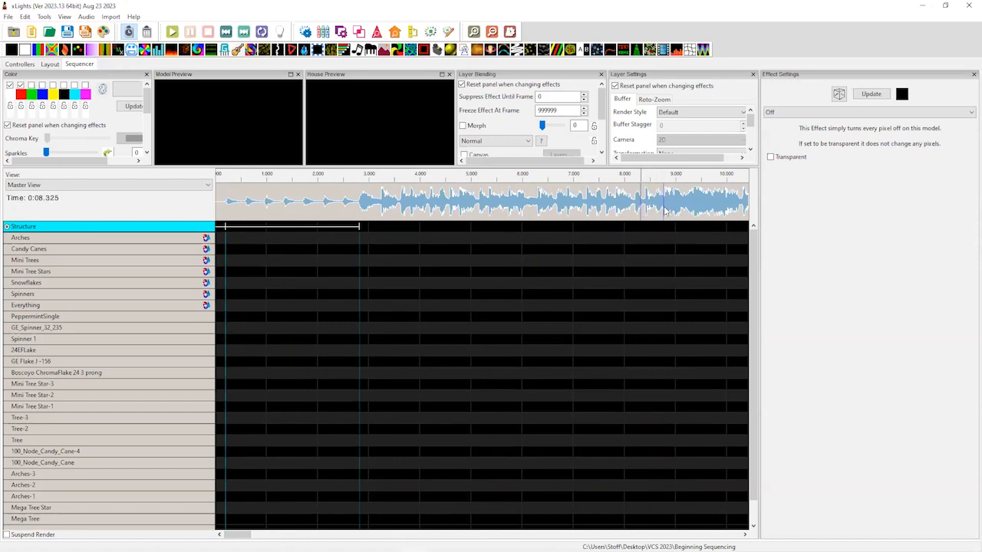
{"action": "left_click", "coordinate": [665, 213]}
{"action": "key", "text": "t"}
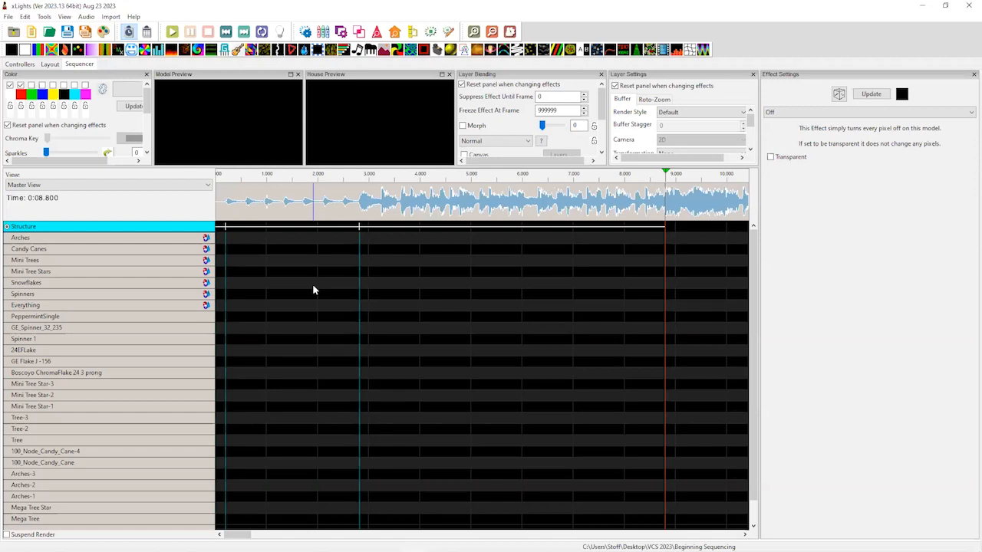
Step: Add a timing track named Beats using Bar and Beat Tracker: Beats with 4 beats per bar
{"action": "right_click", "coordinate": [109, 230]}
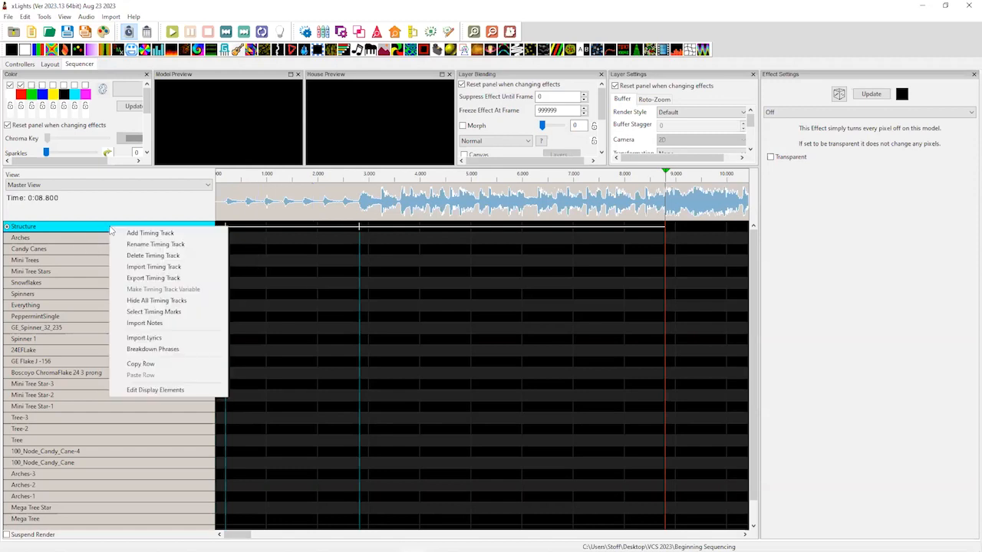
{"action": "left_click", "coordinate": [140, 238]}
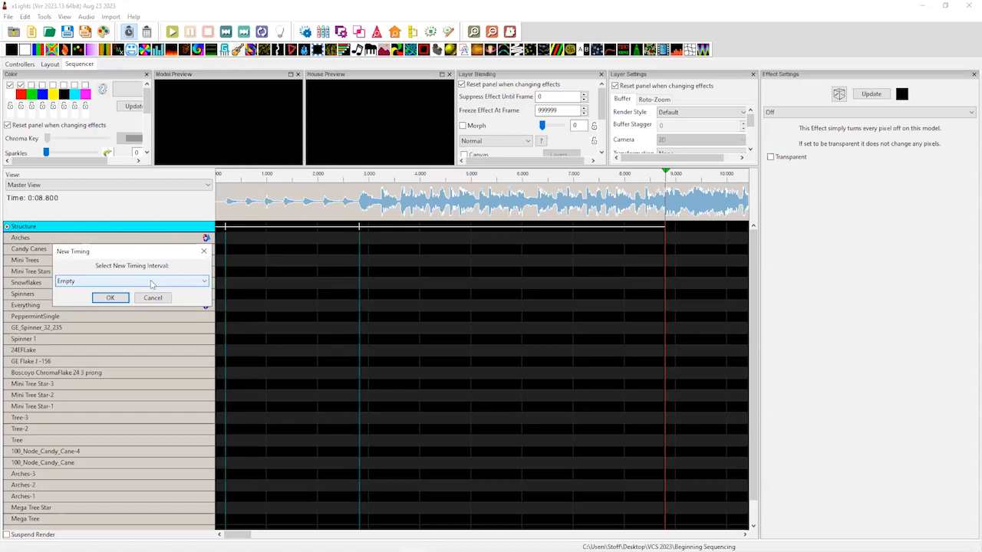
{"action": "left_click", "coordinate": [151, 284]}
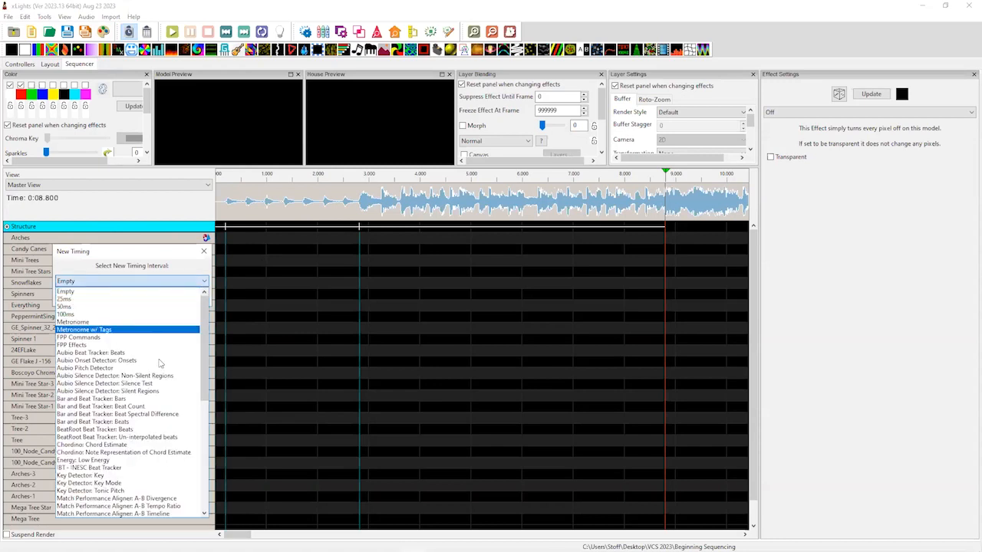
{"action": "left_click", "coordinate": [135, 424]}
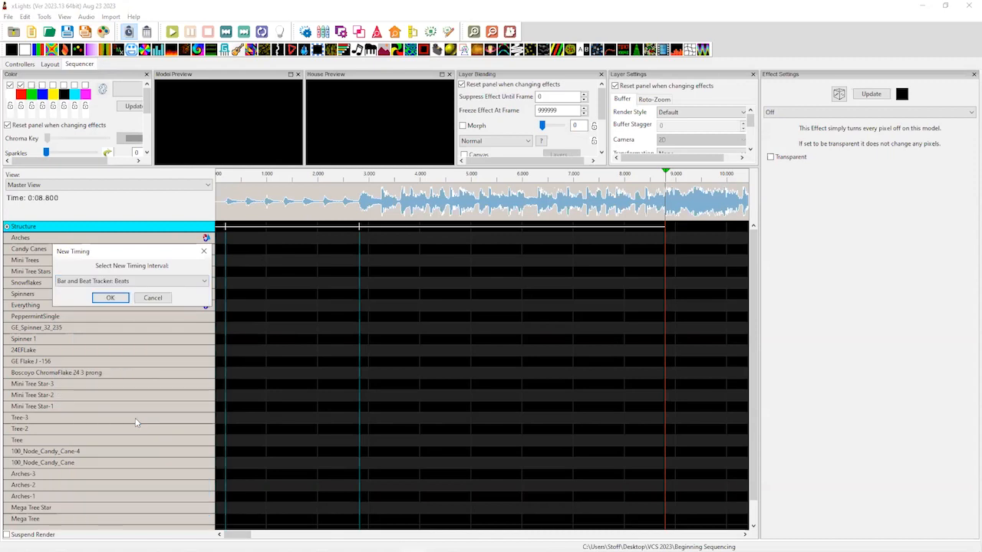
{"action": "left_click", "coordinate": [127, 300]}
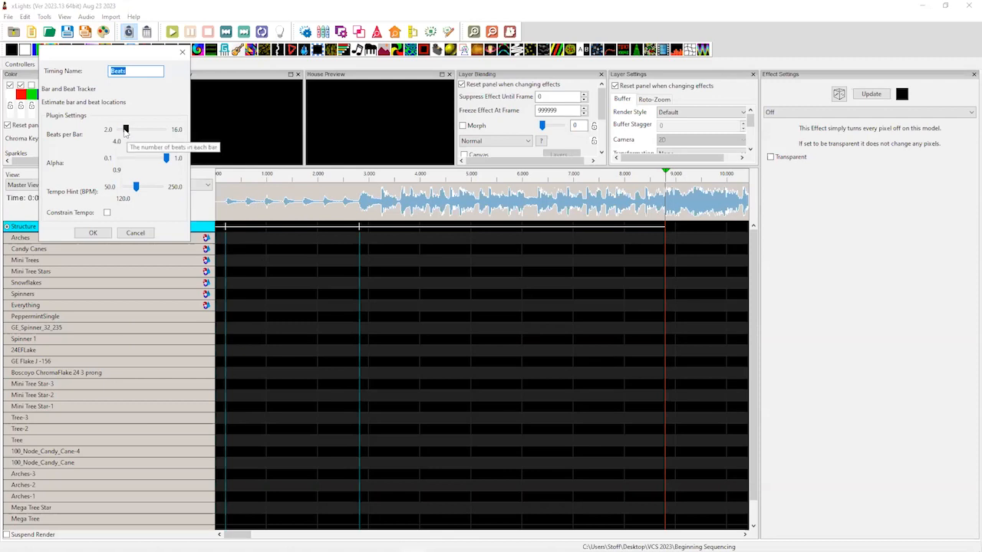
{"action": "left_click", "coordinate": [98, 235]}
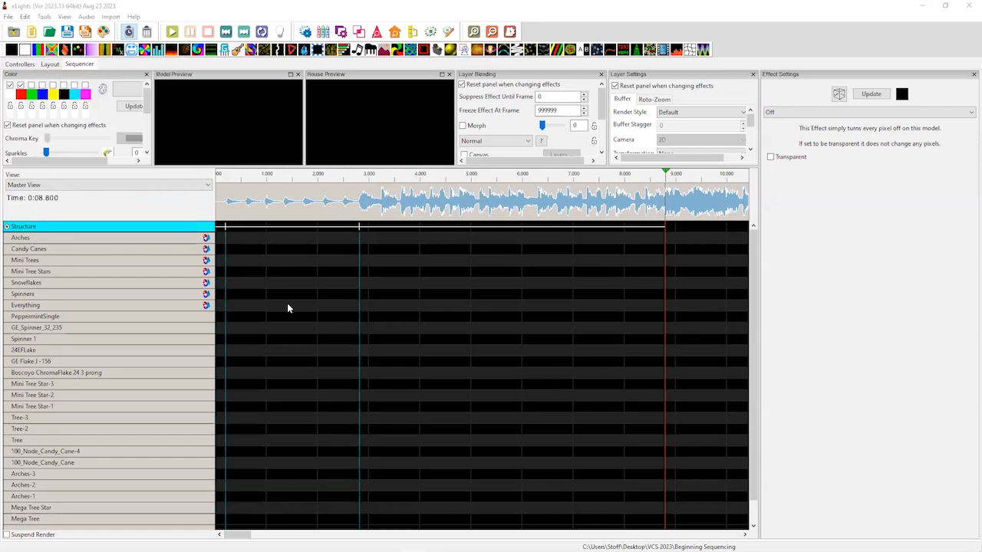
Step: Play the song from about 8.5 s to check the Beats timing marks against the music
{"action": "scroll", "coordinate": [350, 277], "scroll_direction": "down", "scroll_amount": 3}
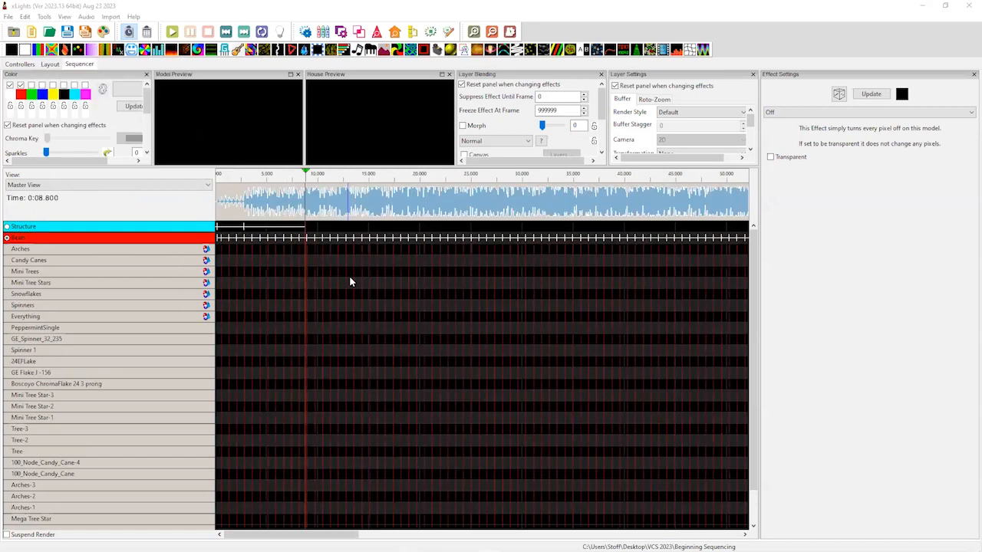
{"action": "scroll", "coordinate": [351, 281], "scroll_direction": "down", "scroll_amount": 2}
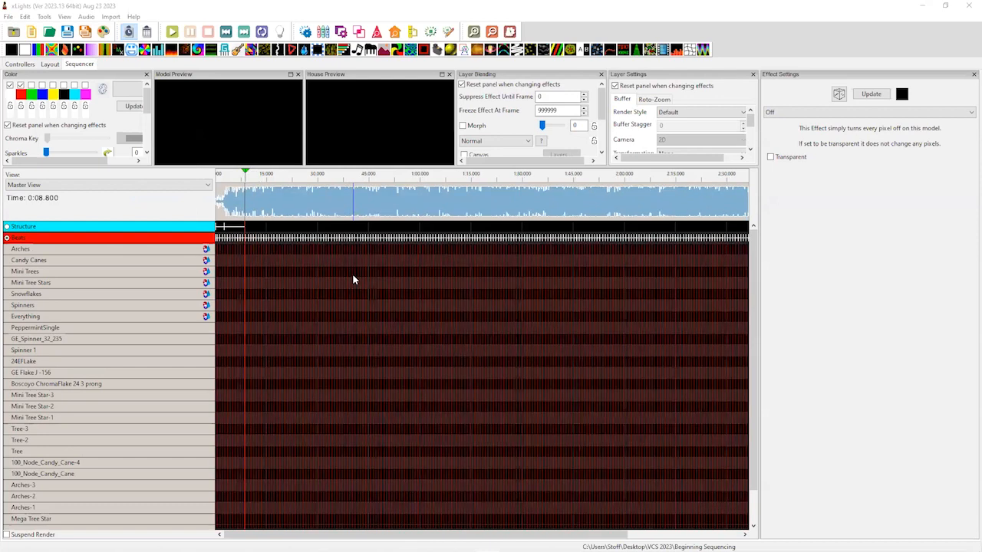
{"action": "scroll", "coordinate": [353, 280], "scroll_direction": "up", "scroll_amount": 3}
{"action": "scroll", "coordinate": [353, 281], "scroll_direction": "up", "scroll_amount": 1}
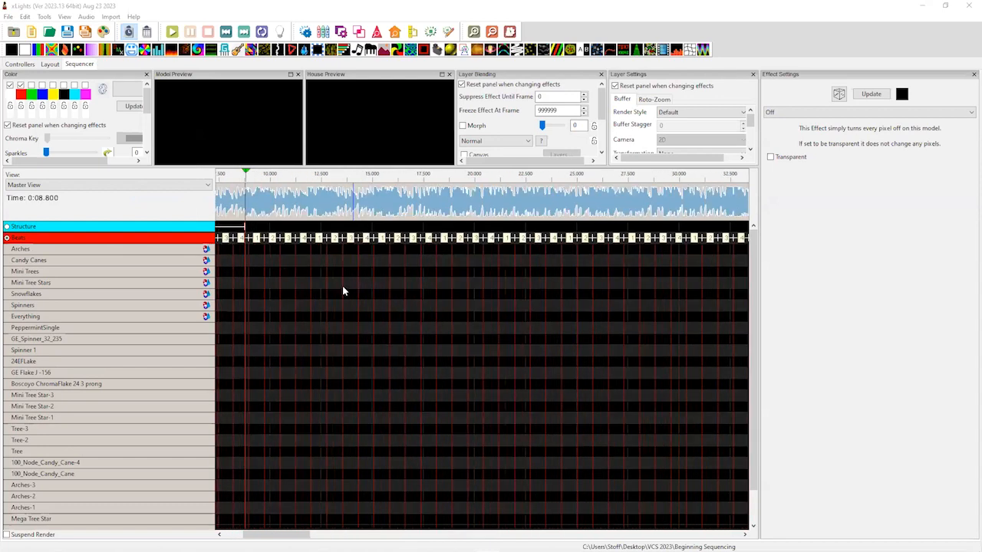
{"action": "left_click", "coordinate": [240, 203]}
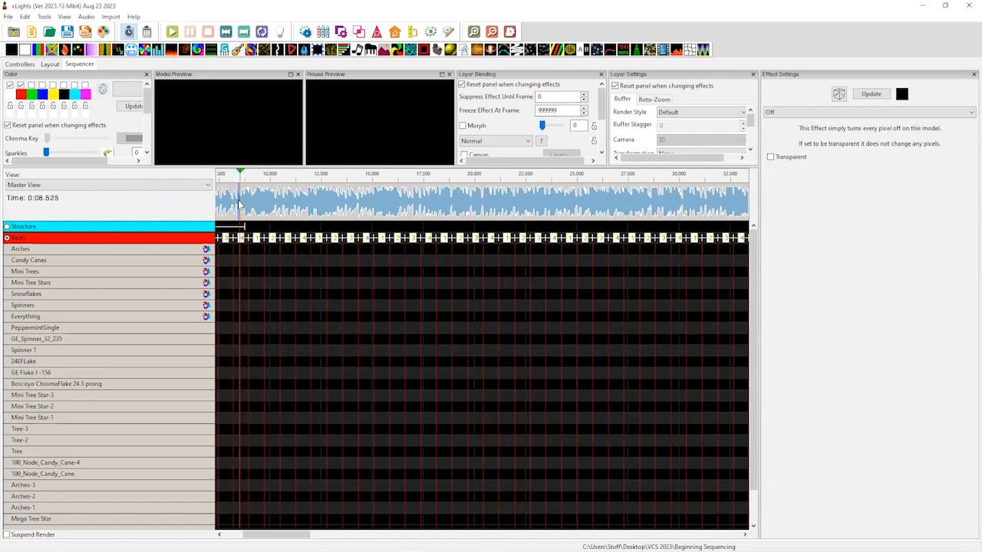
{"action": "key", "text": "space"}
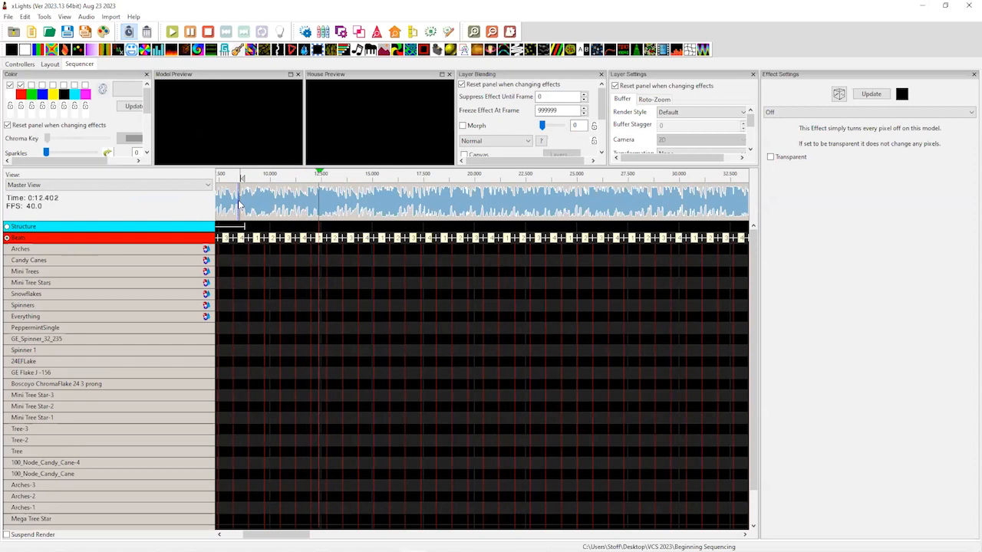
{"action": "key", "text": "space"}
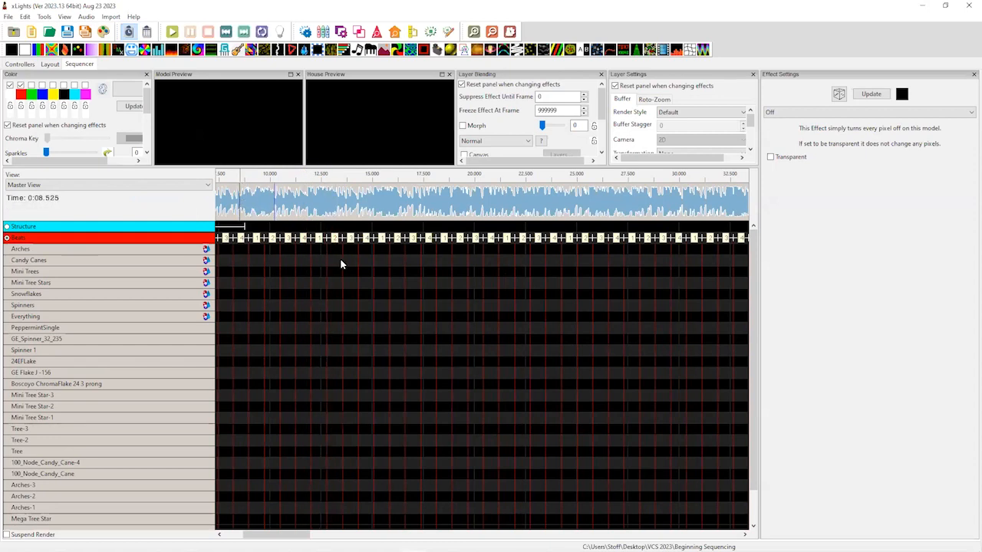
Step: Replay the song closely from 8.6 s and from the Structure mark at 8.8 s to compare the section start with the beats
{"action": "scroll", "coordinate": [340, 260], "scroll_direction": "up", "scroll_amount": 3}
{"action": "left_click", "coordinate": [250, 209]}
{"action": "key", "text": "space"}
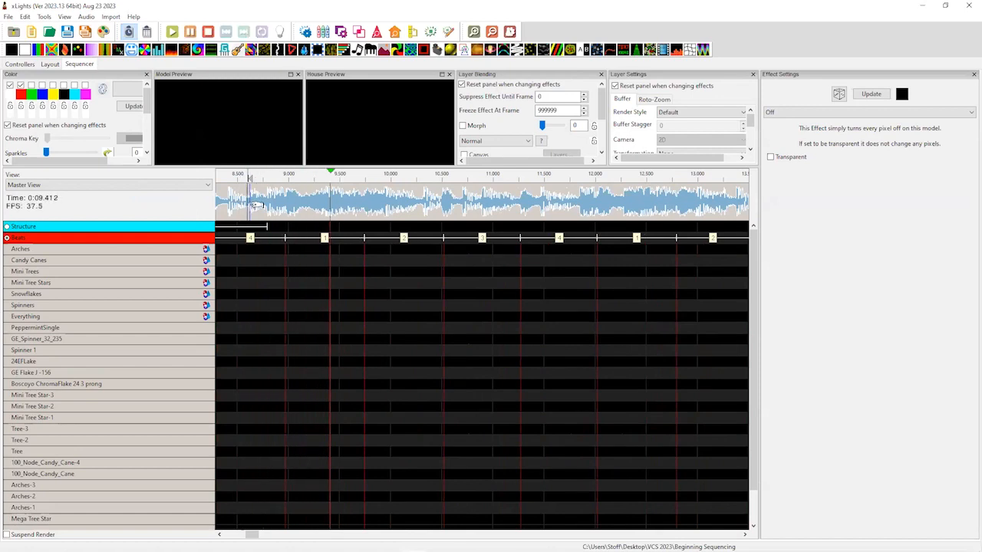
{"action": "key", "text": "space"}
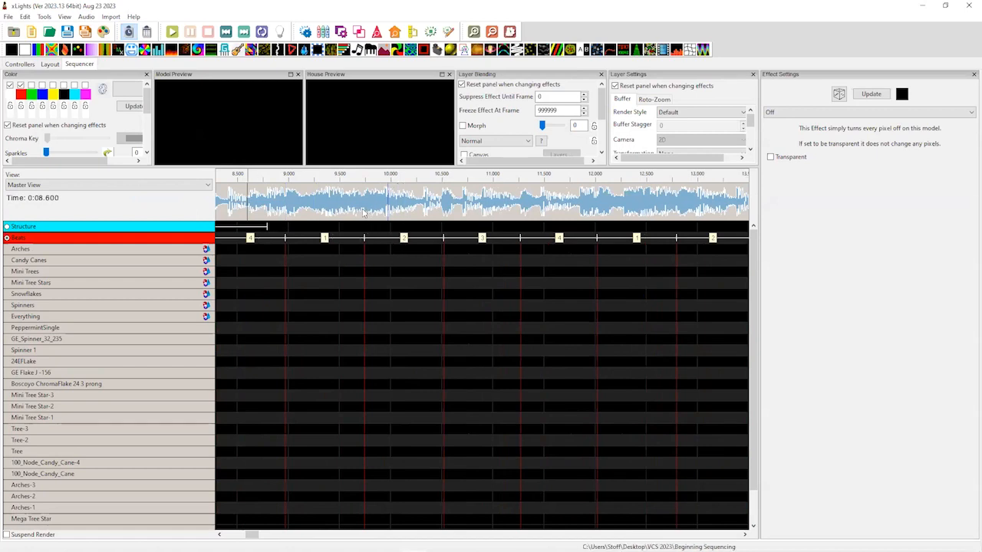
{"action": "left_click", "coordinate": [268, 198]}
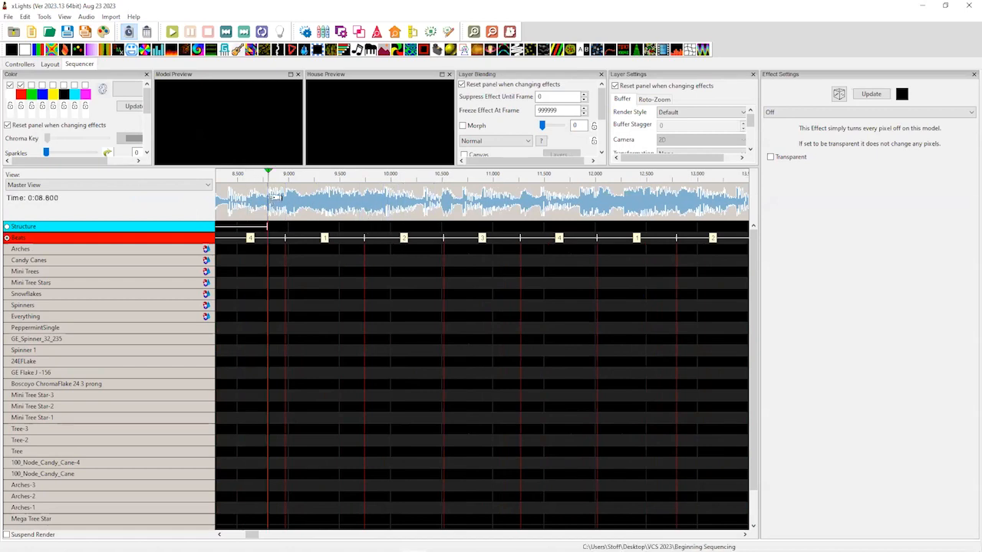
{"action": "key", "text": "space"}
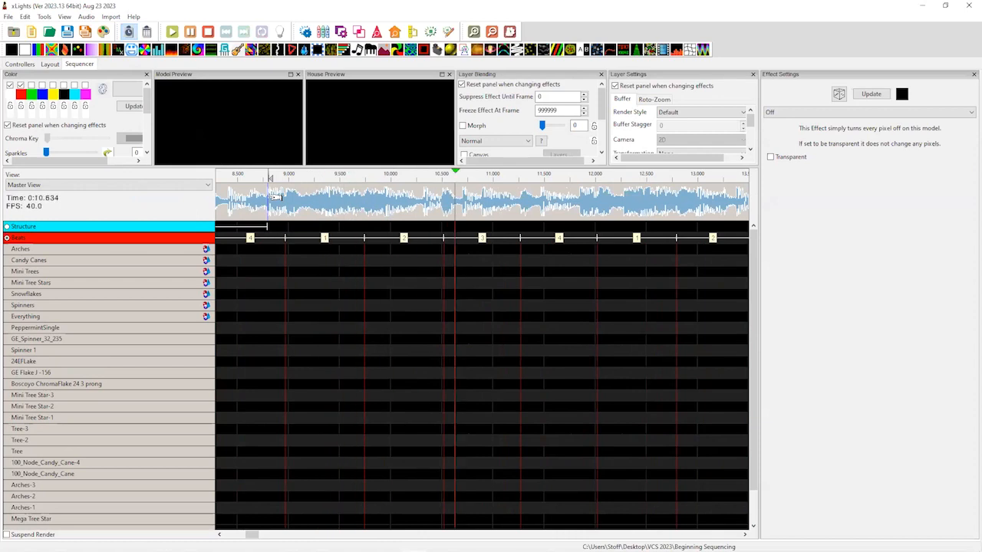
{"action": "key", "text": "space"}
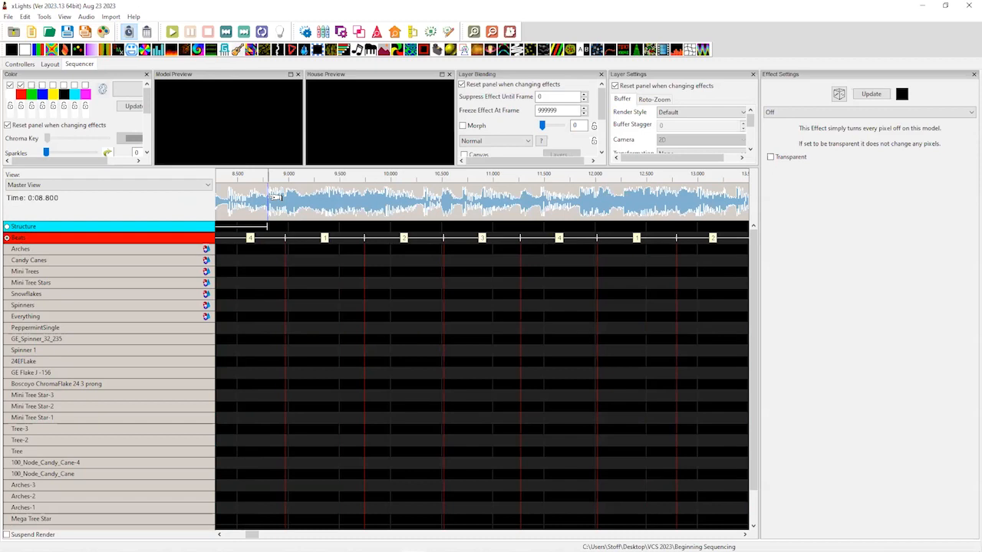
Step: Add a timing track named Bars using Bar and Beat Tracker: Bars with 4 beats per bar
{"action": "right_click", "coordinate": [135, 242]}
{"action": "key", "text": "Escape"}
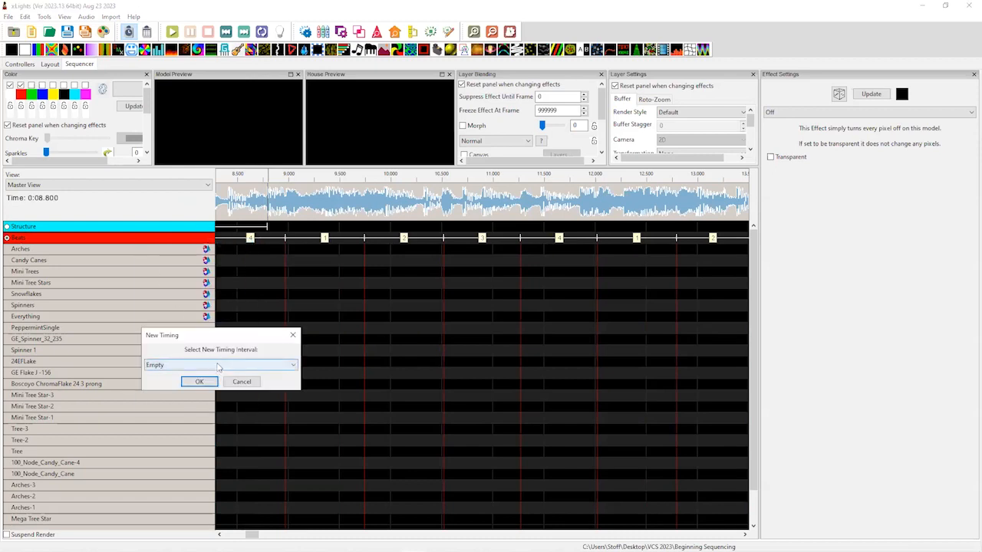
{"action": "left_click", "coordinate": [218, 368]}
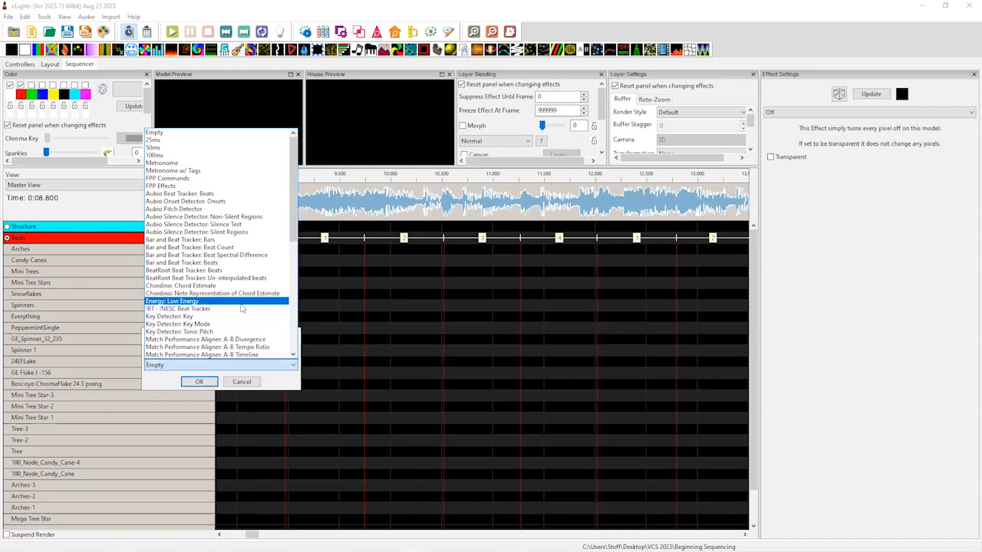
{"action": "left_click", "coordinate": [216, 240]}
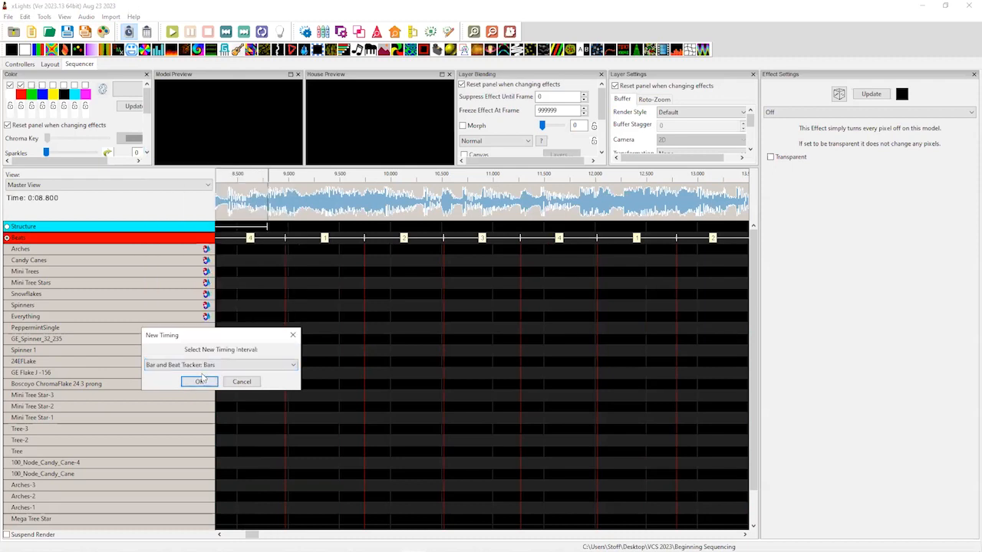
{"action": "key", "text": "Return"}
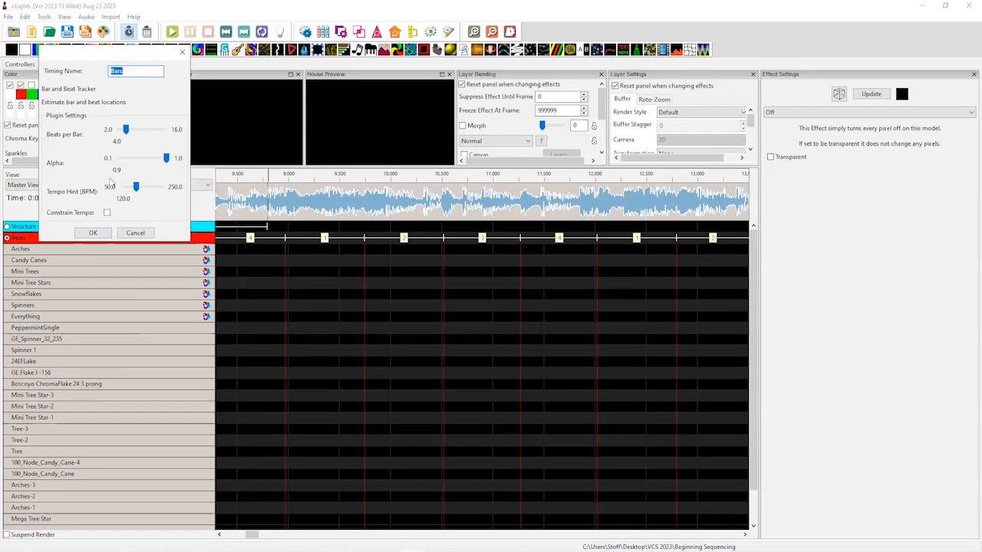
{"action": "left_click", "coordinate": [93, 234]}
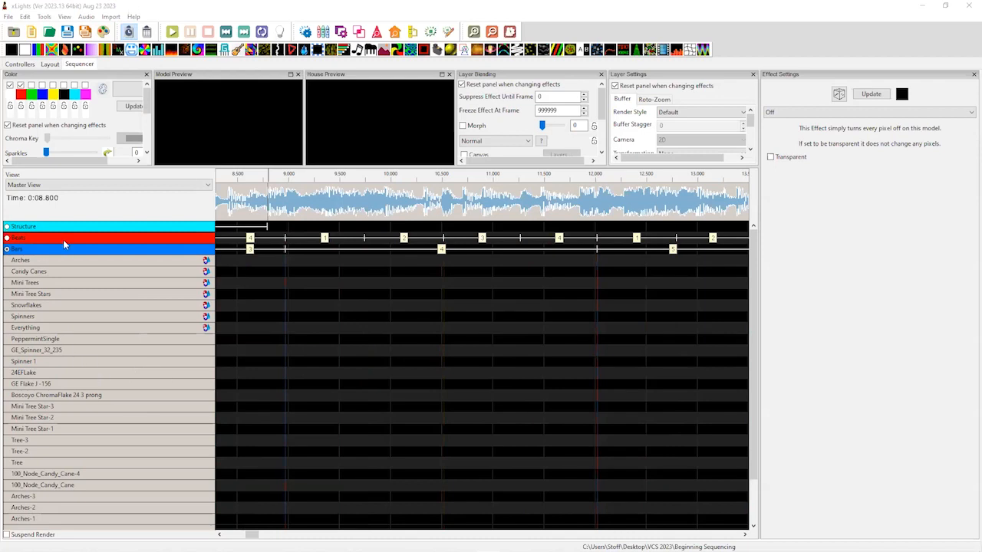
Step: Examine the Bars marks along the song and play from 7.7 s to locate where the Arches effect should start
{"action": "scroll", "coordinate": [284, 303], "scroll_direction": "down", "scroll_amount": 5}
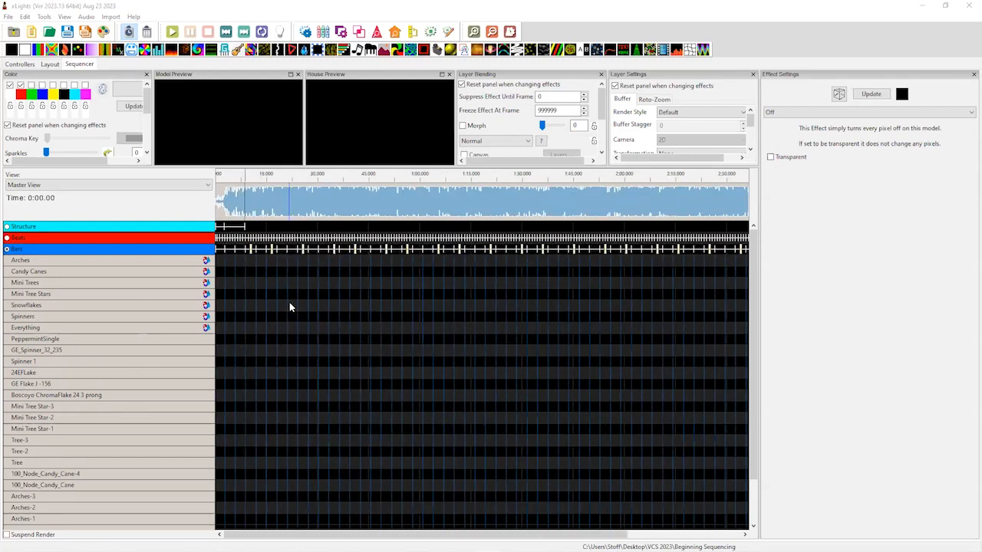
{"action": "scroll", "coordinate": [290, 303], "scroll_direction": "down", "scroll_amount": 1}
{"action": "scroll", "coordinate": [290, 303], "scroll_direction": "up", "scroll_amount": 1}
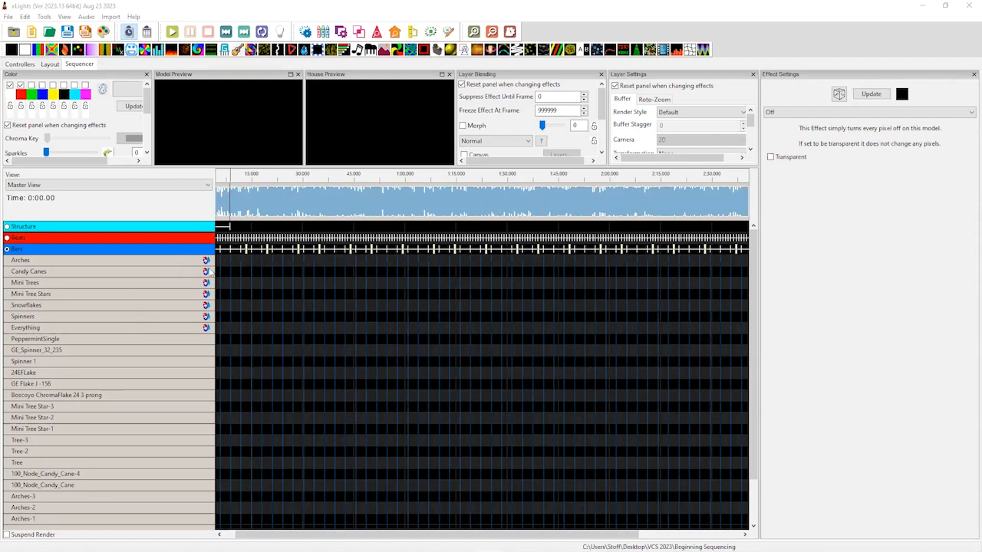
{"action": "left_click", "coordinate": [299, 263]}
{"action": "left_click", "coordinate": [227, 197]}
{"action": "key", "text": "space"}
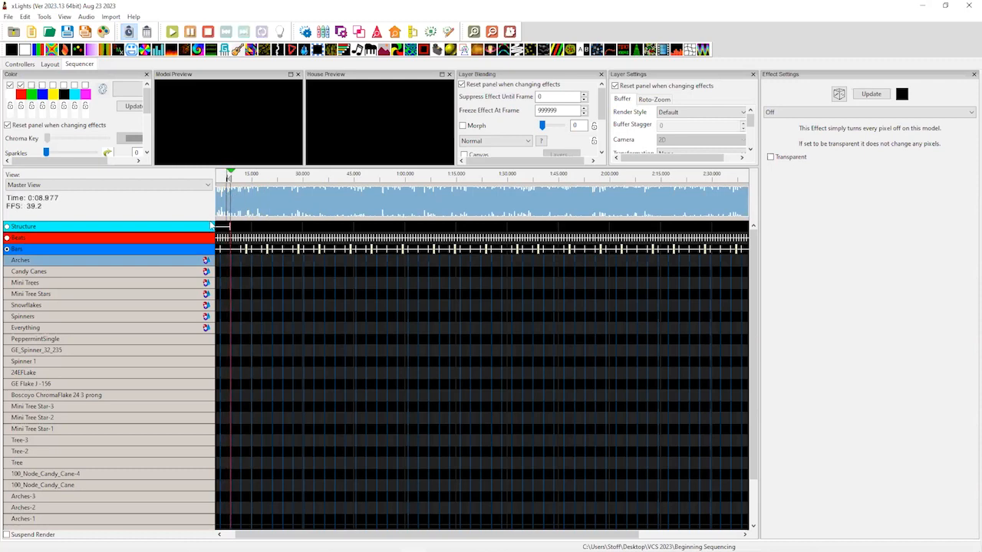
{"action": "key", "text": "space"}
Step: Place a Single Strand effect on the Arches row, spanning from 8.975 s to 1:00.950
{"action": "left_click", "coordinate": [236, 261]}
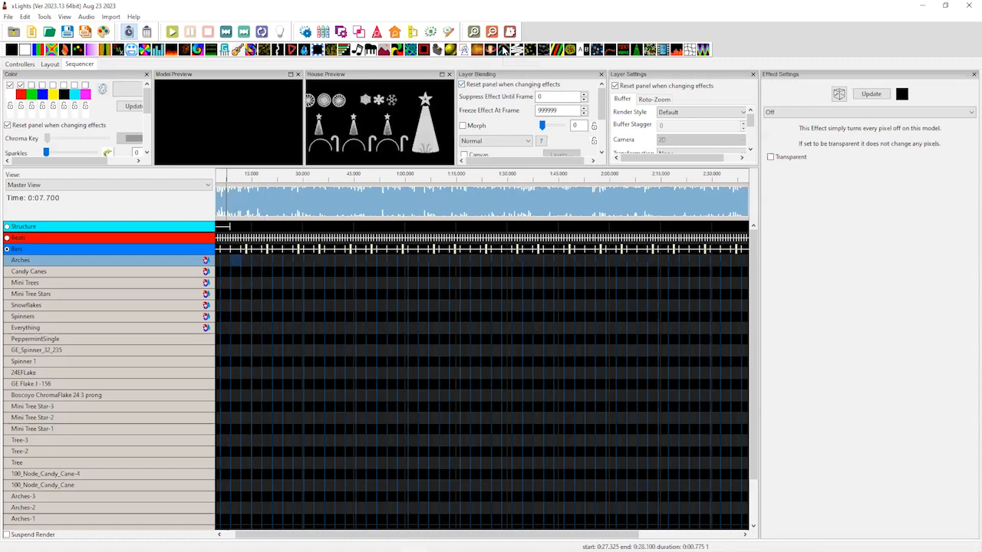
{"action": "left_click", "coordinate": [504, 50]}
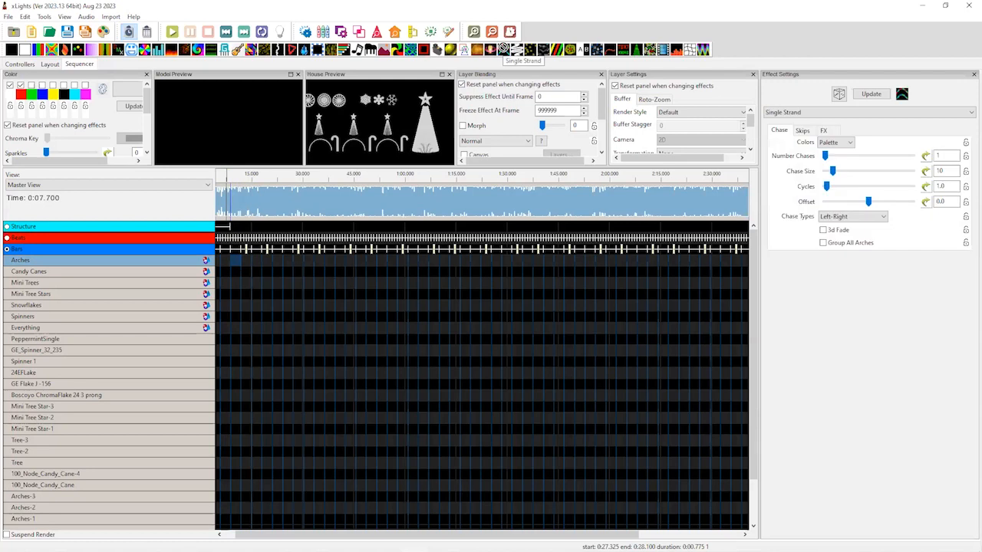
{"action": "left_click_drag", "start_coordinate": [476, 108], "coordinate": [419, 167]}
{"action": "left_click_drag", "start_coordinate": [291, 248], "coordinate": [407, 265]}
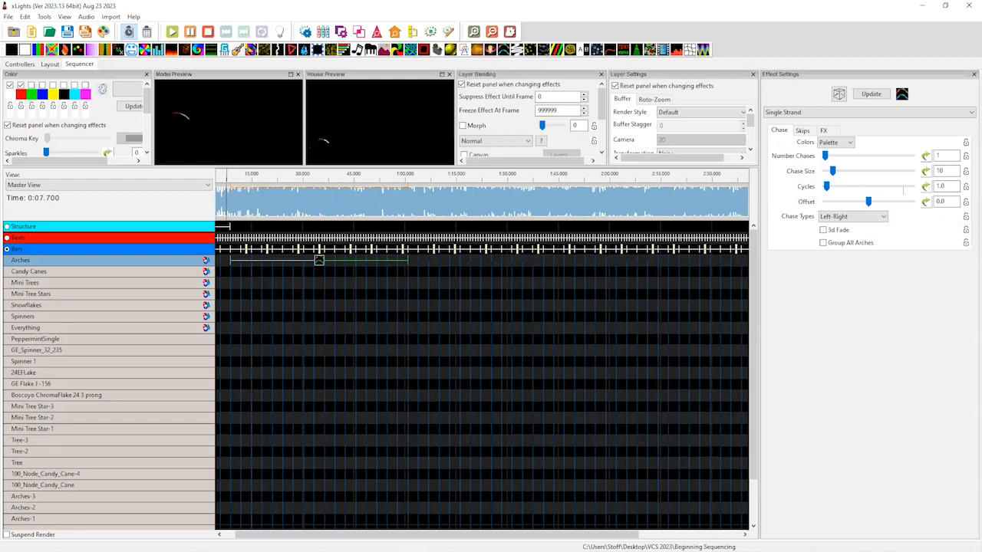
Step: Set the Arches effect to 17 cycles with the Per Model Default render style
{"action": "type", "text": "17"}
{"action": "left_click", "coordinate": [715, 115]}
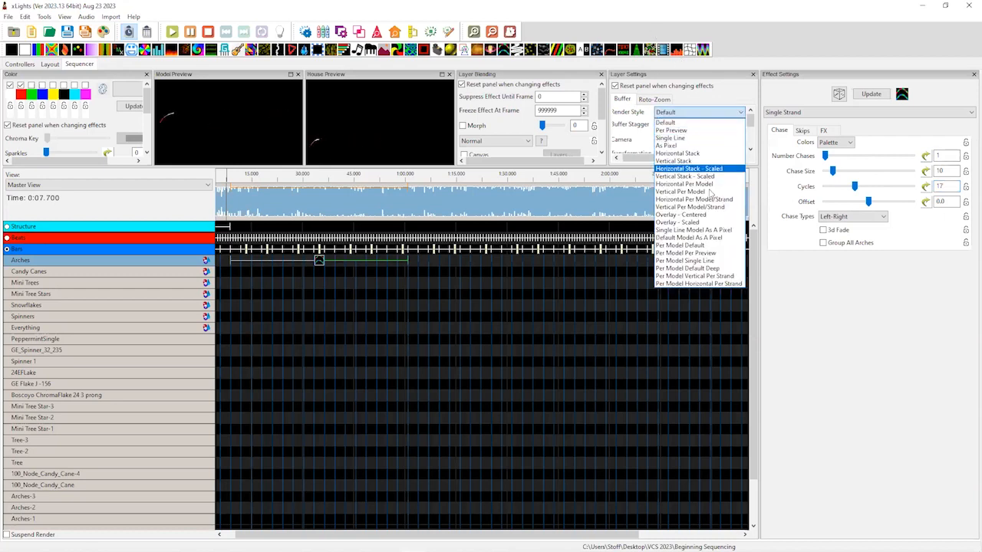
{"action": "left_click", "coordinate": [704, 246]}
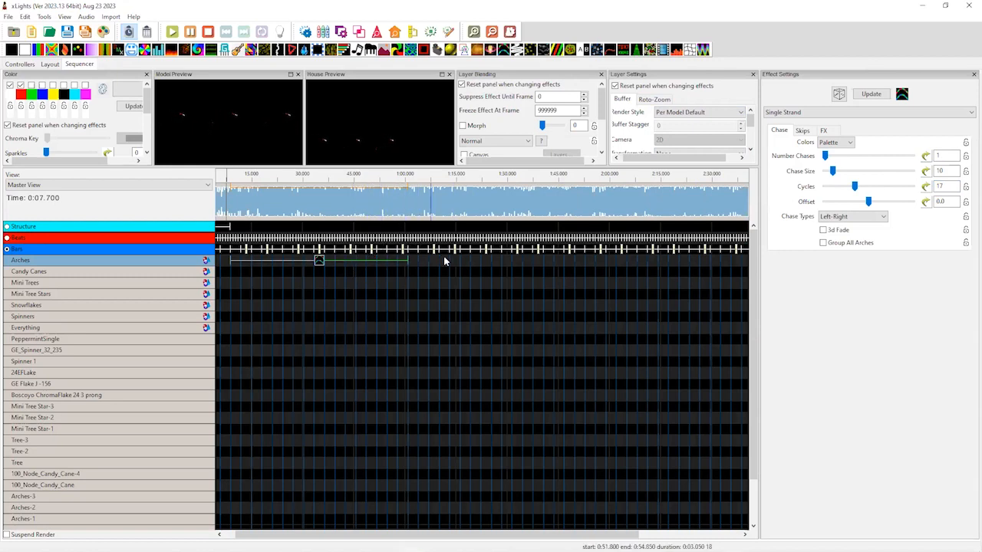
Step: Set the Arches effect's chase size to 13 and its chase type to Bounce from Left
{"action": "left_click_drag", "start_coordinate": [833, 169], "coordinate": [839, 173]}
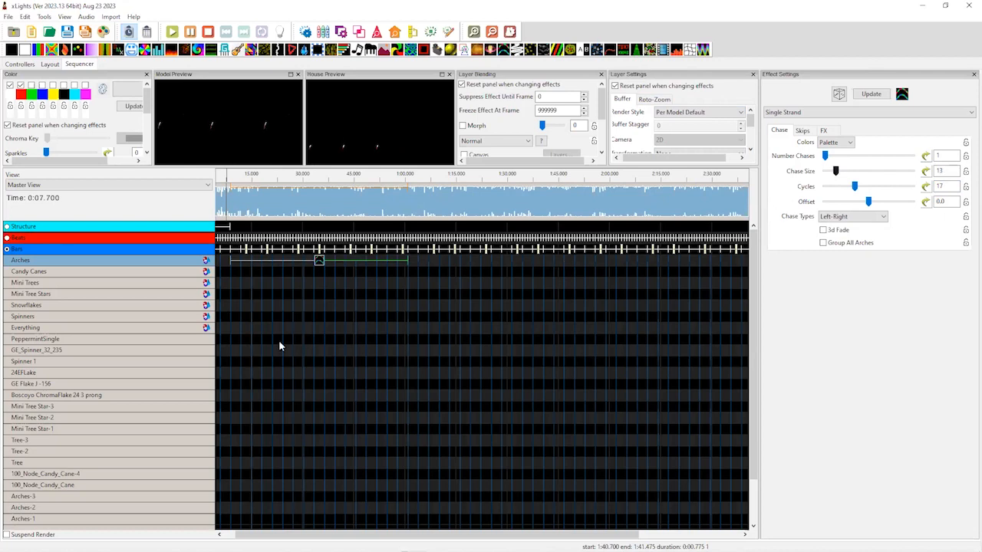
{"action": "left_click", "coordinate": [841, 218]}
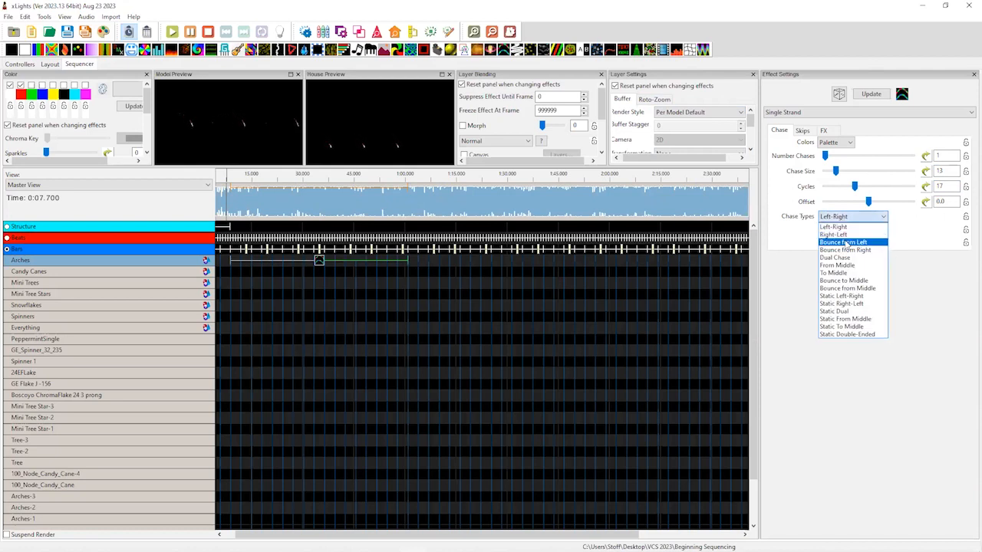
{"action": "left_click", "coordinate": [846, 243]}
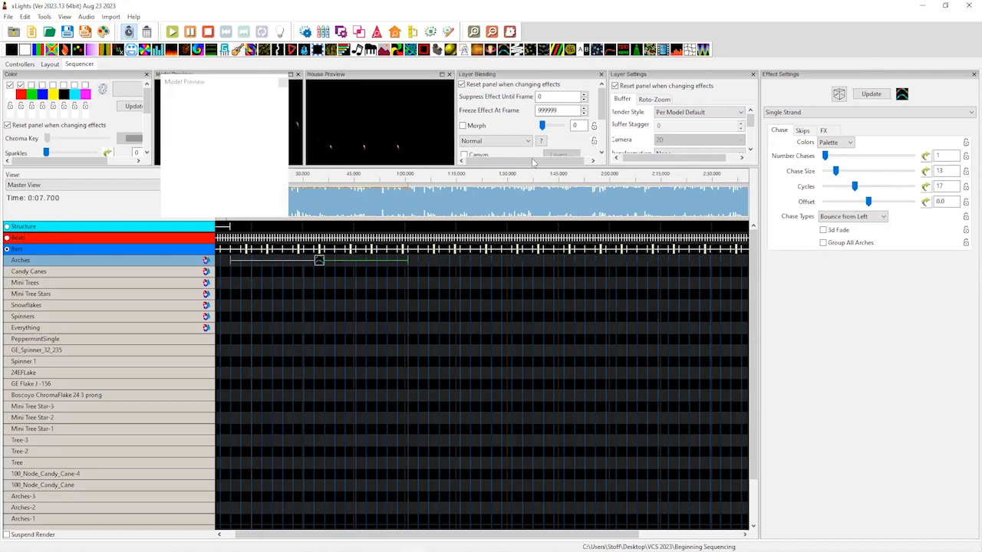
Step: Float and enlarge the Model Preview window over the sequencer, and set the Arches effect's chase size to 41
{"action": "left_click_drag", "start_coordinate": [545, 161], "coordinate": [621, 139]}
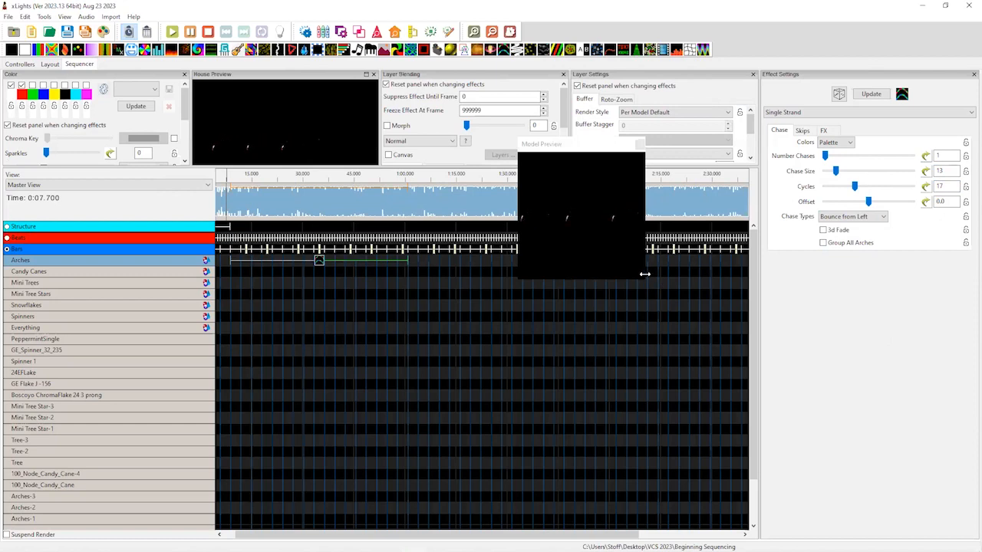
{"action": "left_click_drag", "start_coordinate": [877, 298], "coordinate": [877, 298]}
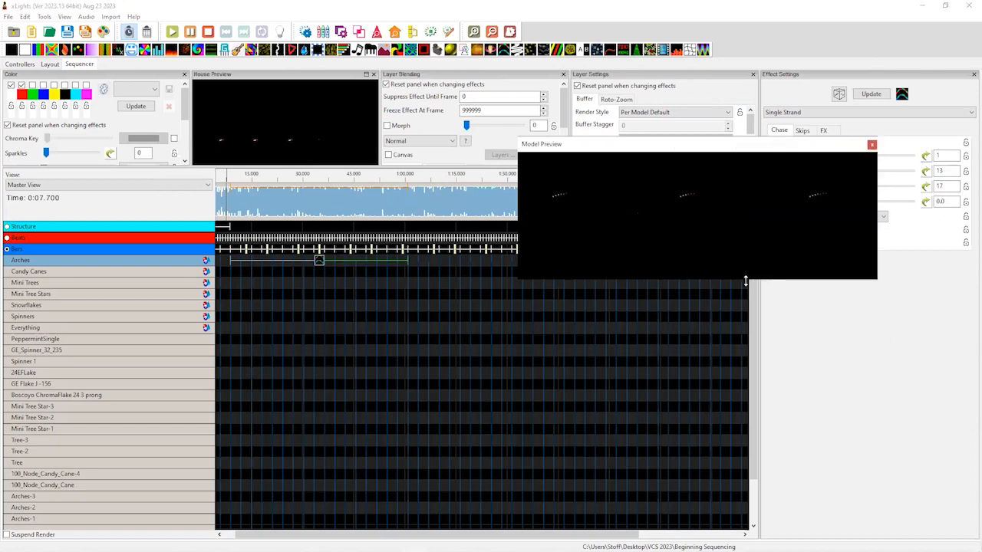
{"action": "left_click_drag", "start_coordinate": [745, 280], "coordinate": [743, 327]}
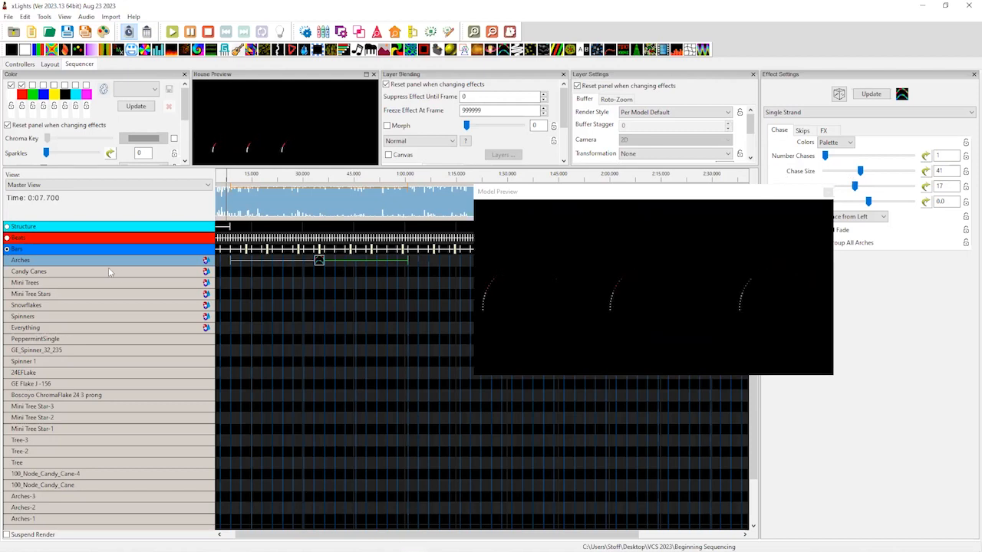
Step: Preview the Arches effect from about 9.5 s against the music and shorten it to end at 33.425 s
{"action": "left_click", "coordinate": [232, 201]}
{"action": "key", "text": "space"}
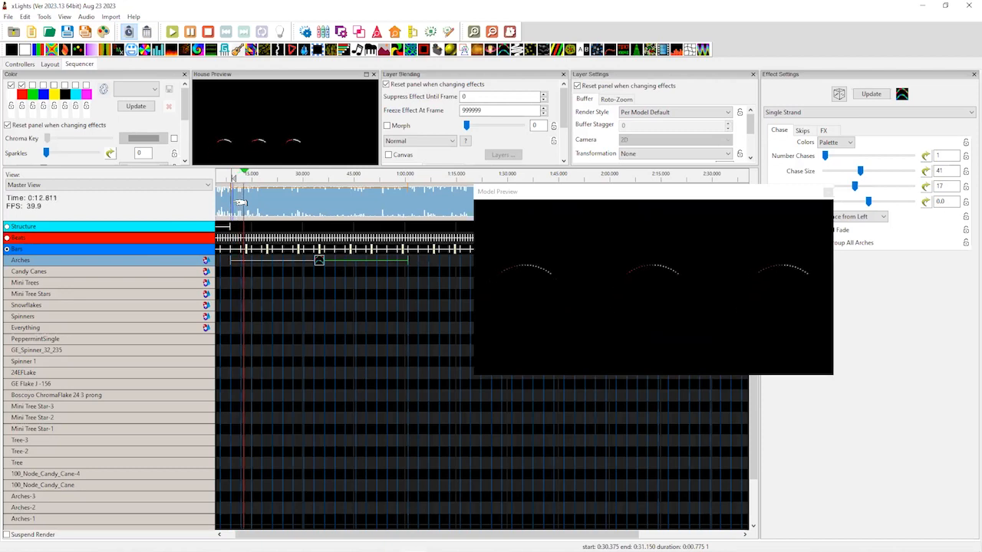
{"action": "key", "text": "space"}
{"action": "left_click", "coordinate": [319, 261]}
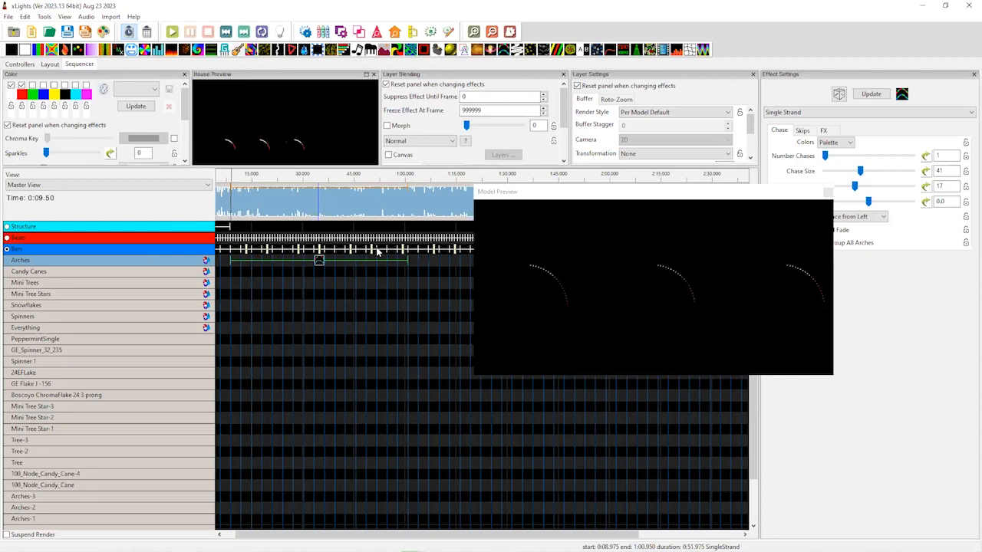
{"action": "key", "text": "space"}
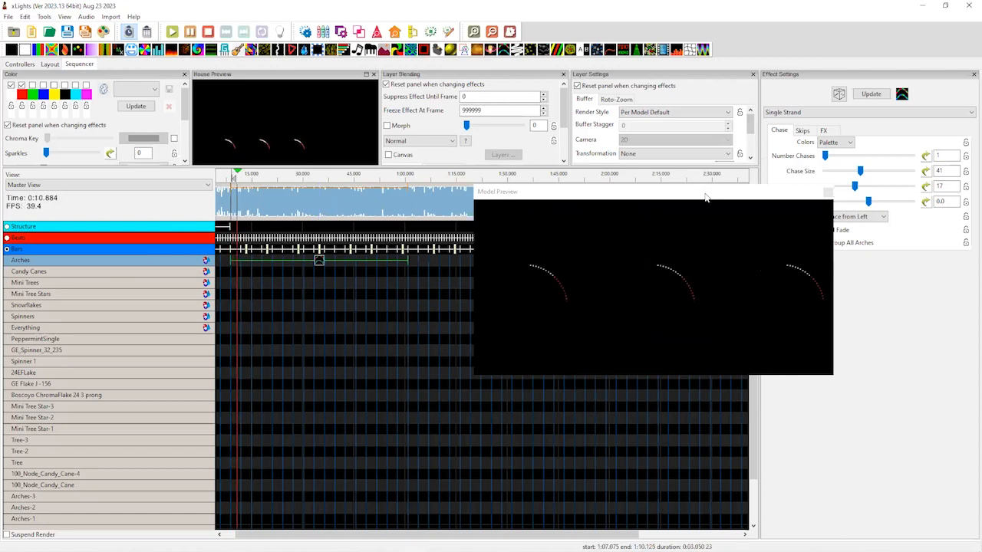
{"action": "key", "text": "space"}
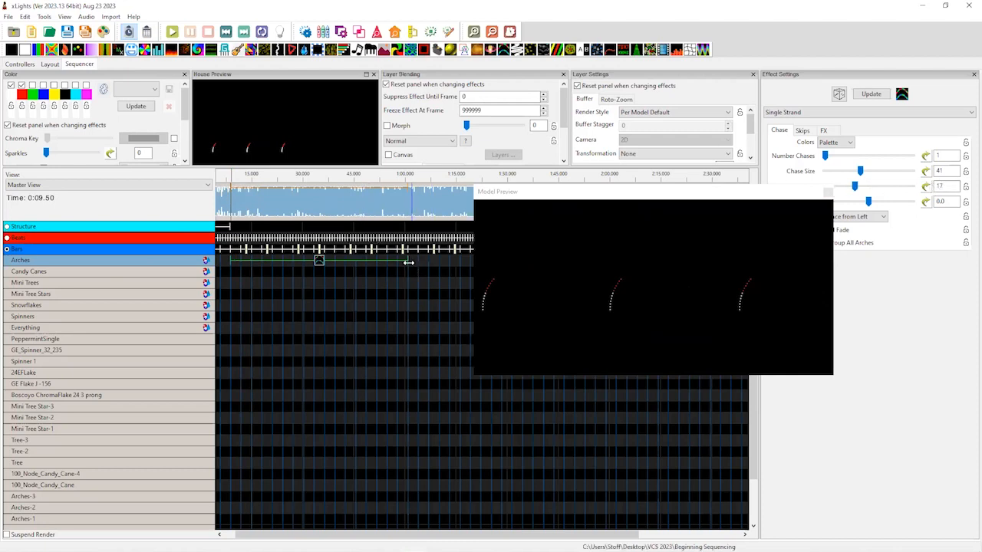
{"action": "left_click_drag", "start_coordinate": [343, 271], "coordinate": [300, 272]}
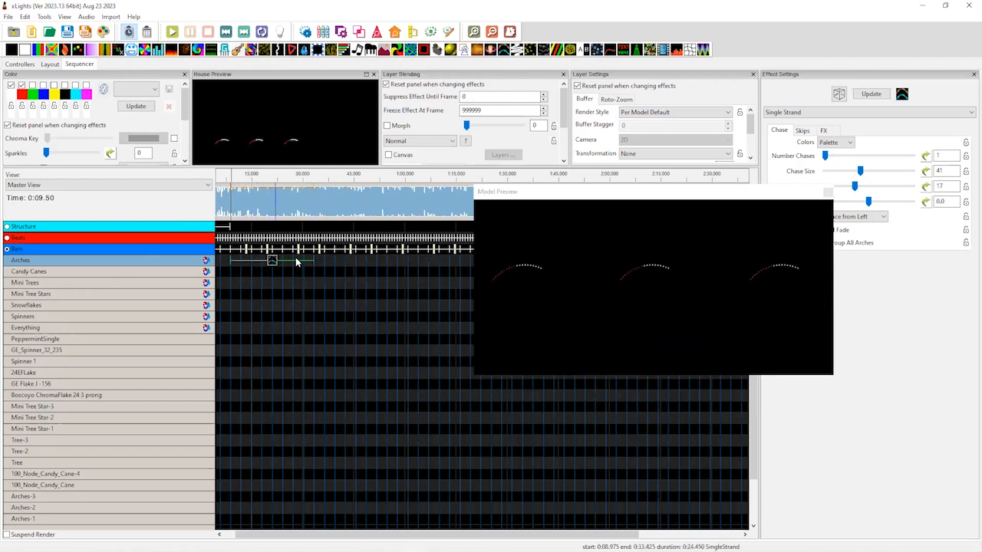
Step: Set the Arches effect to 32 cycles and play it against the music from 7.4 s
{"action": "left_click", "coordinate": [881, 187]}
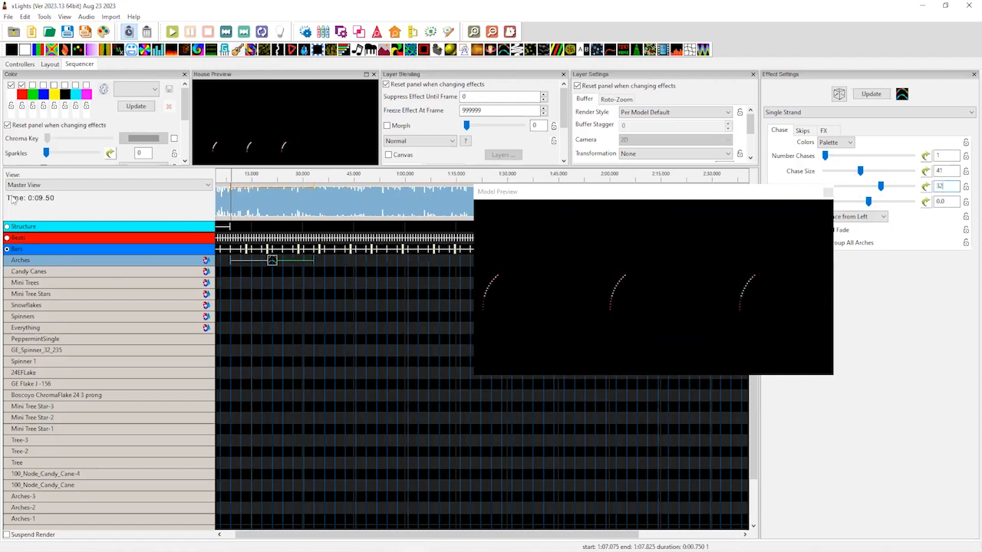
{"action": "left_click", "coordinate": [225, 203]}
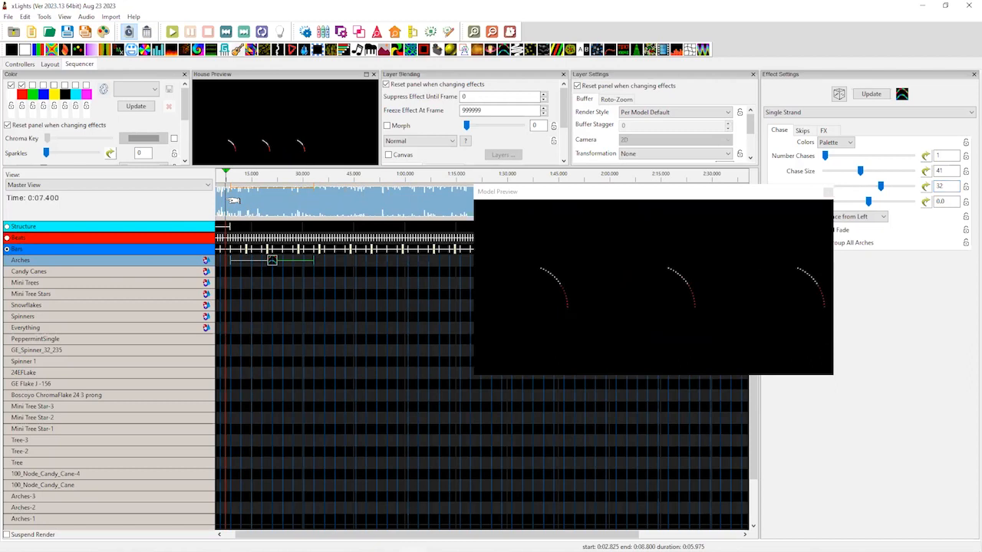
{"action": "key", "text": "space"}
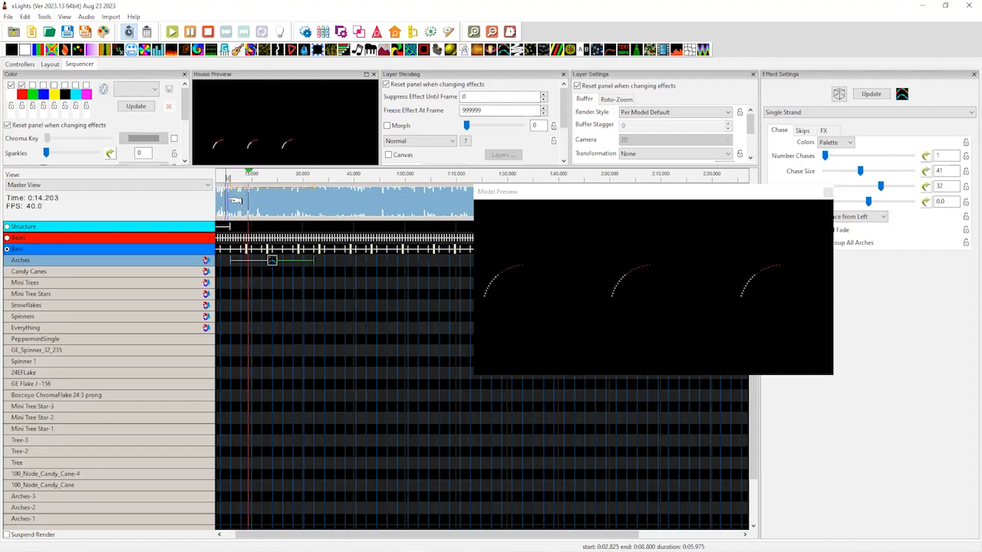
{"action": "key", "text": "space"}
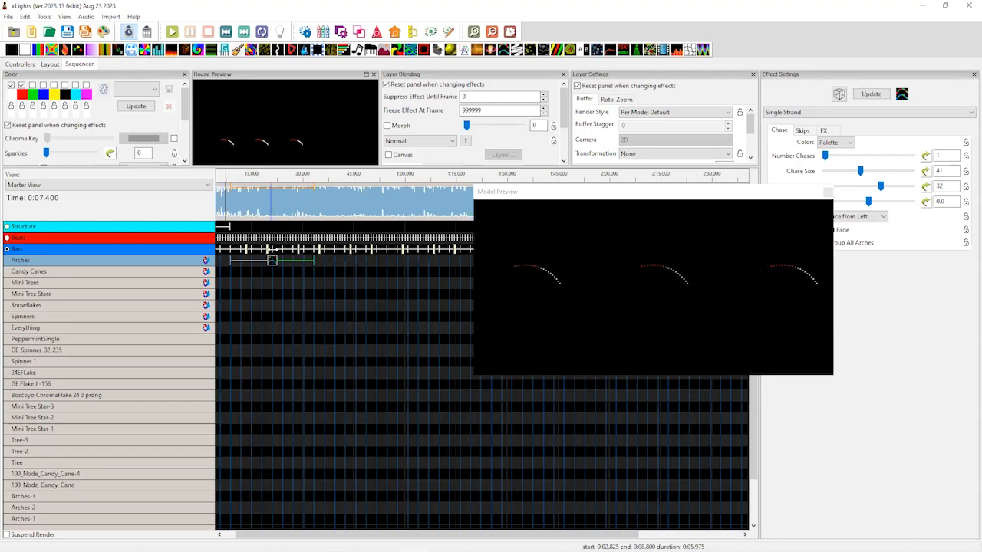
{"action": "left_click", "coordinate": [271, 261]}
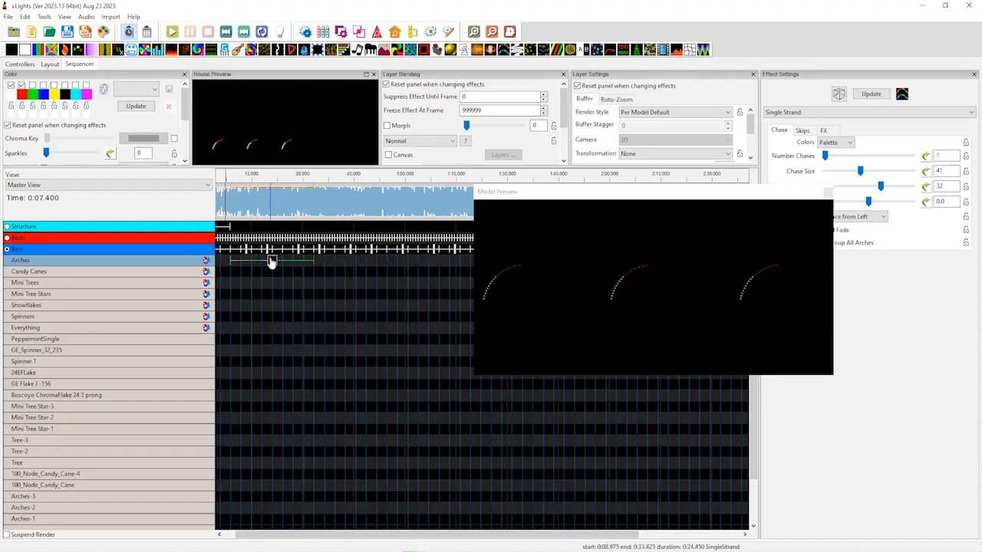
{"action": "key", "text": "space"}
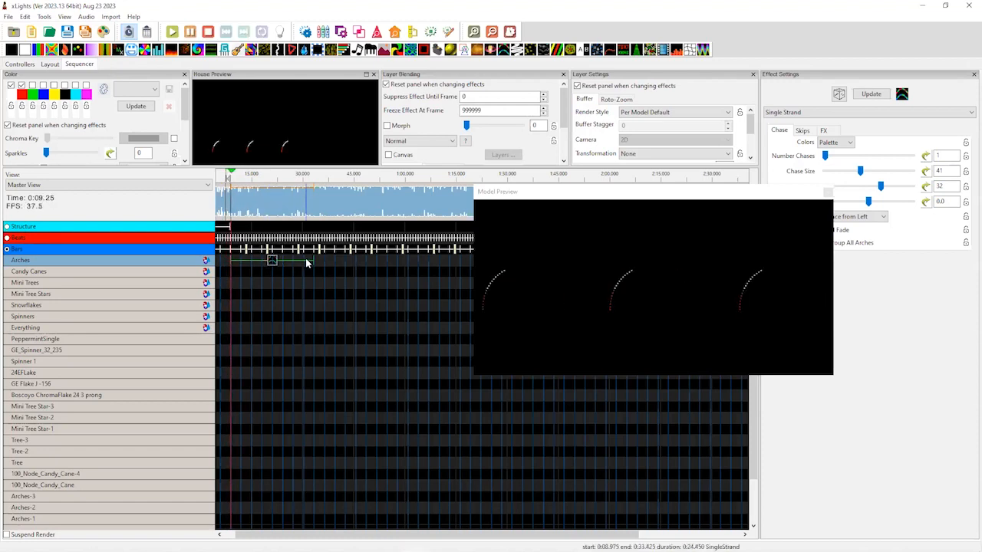
{"action": "key", "text": "space"}
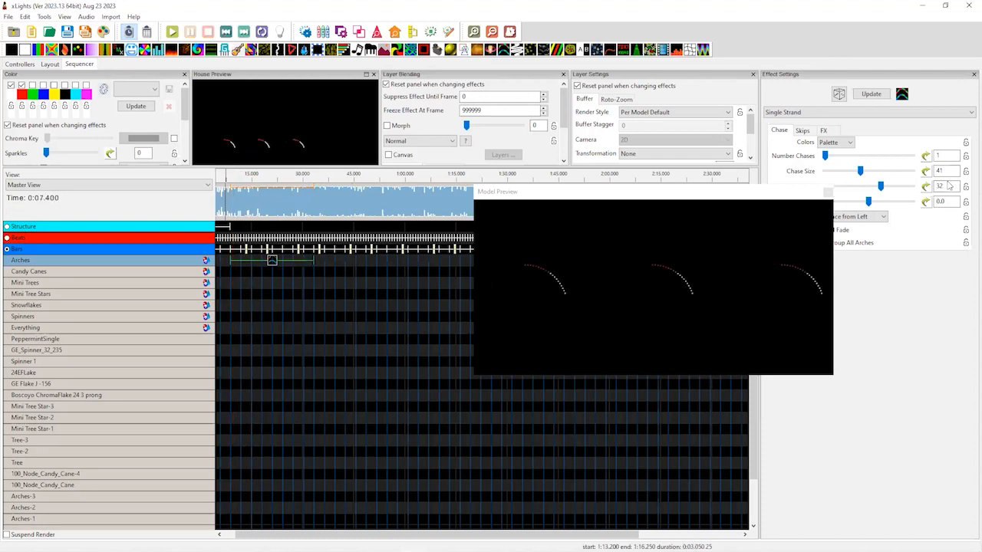
Step: Set the Arches effect to 16 cycles and play it against the music from about 8.3 s
{"action": "double_click", "coordinate": [942, 187]}
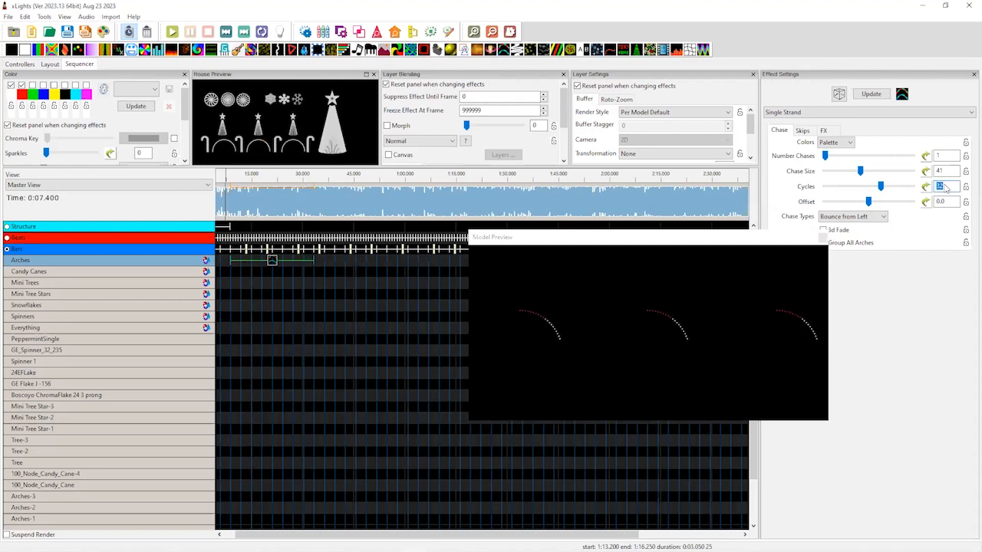
{"action": "type", "text": "16"}
{"action": "key", "text": "space"}
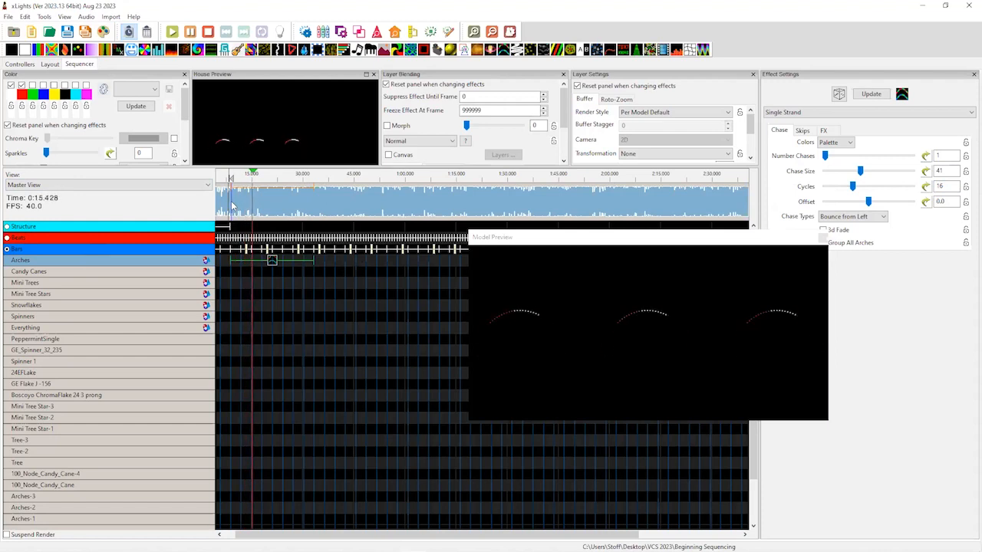
{"action": "key", "text": "space"}
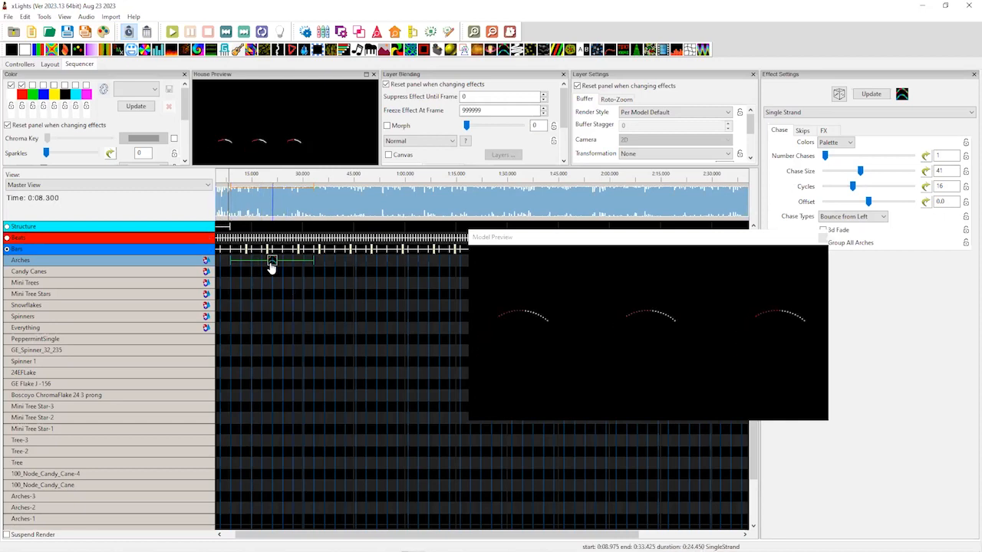
{"action": "key", "text": "space"}
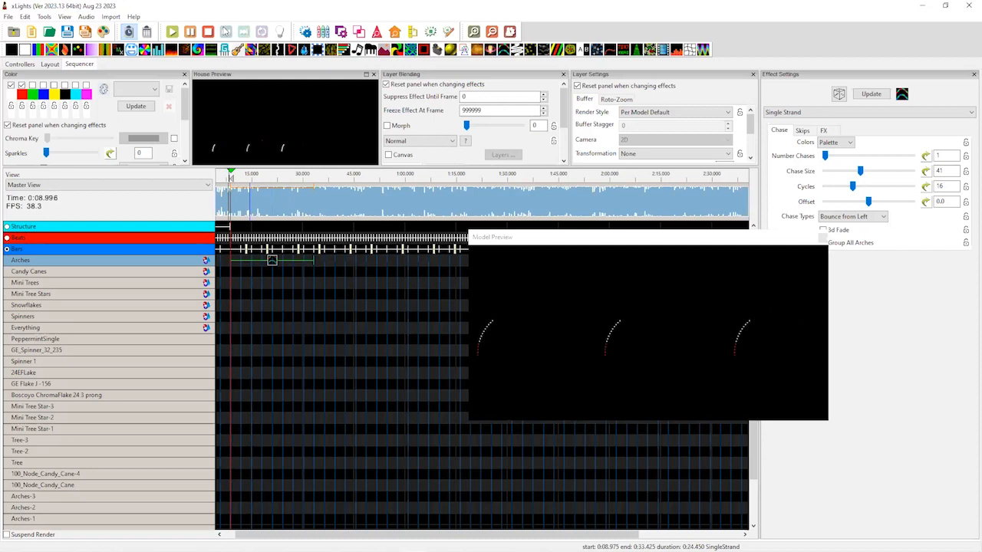
{"action": "key", "text": "space"}
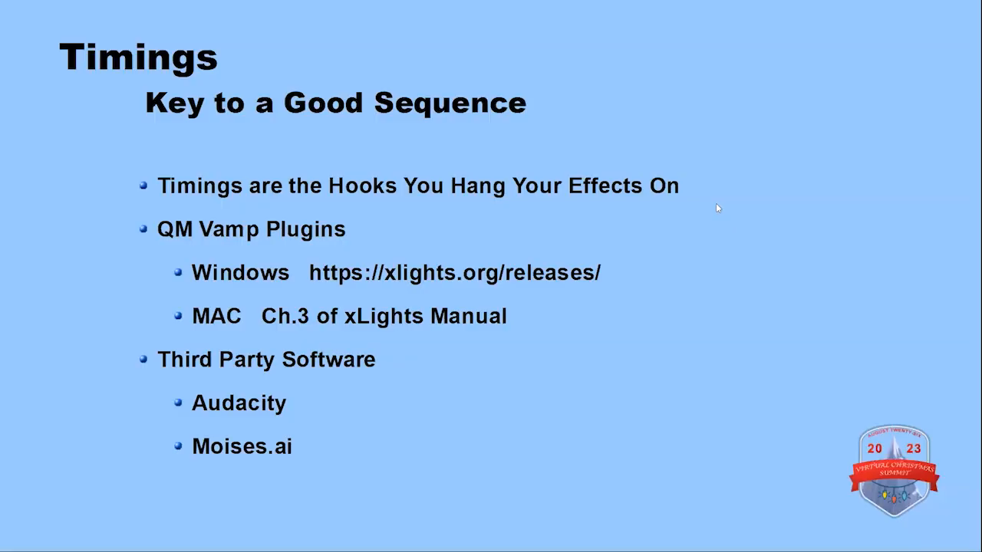
{"action": "left_click", "coordinate": [606, 231]}
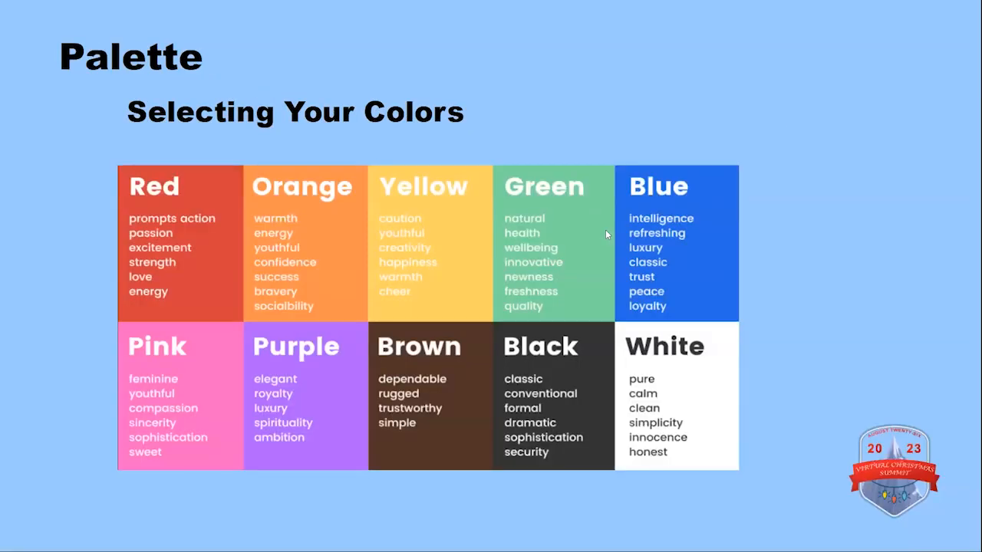
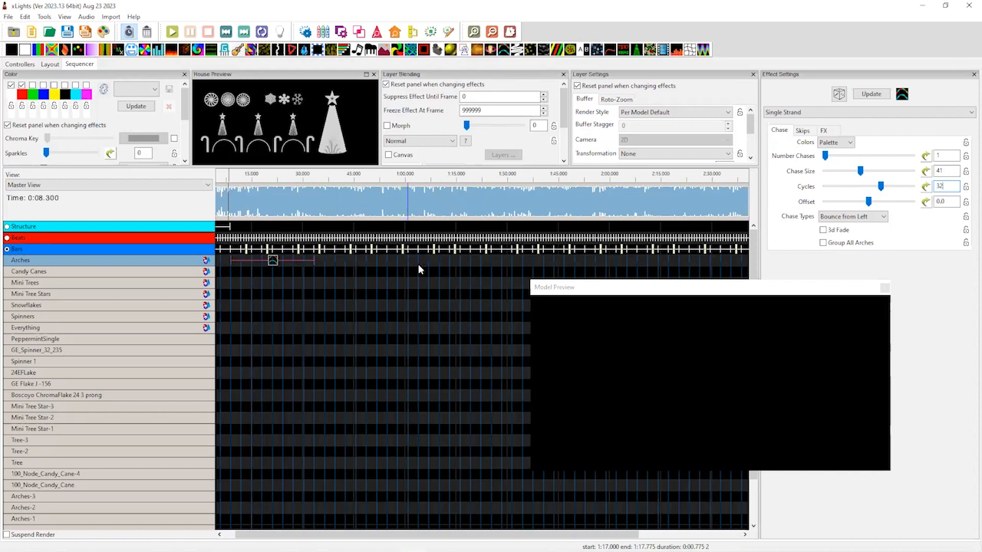
Step: Try placing copies of the current Single Strand effect on the Arches around the one-minute mark, deleting each one
{"action": "left_click_drag", "start_coordinate": [439, 264], "coordinate": [480, 265]}
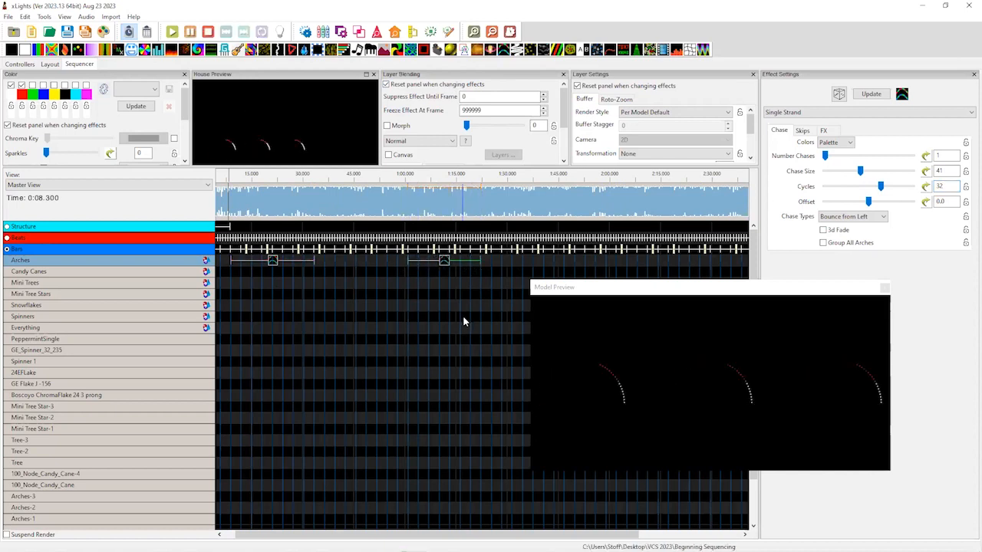
{"action": "left_click", "coordinate": [444, 264]}
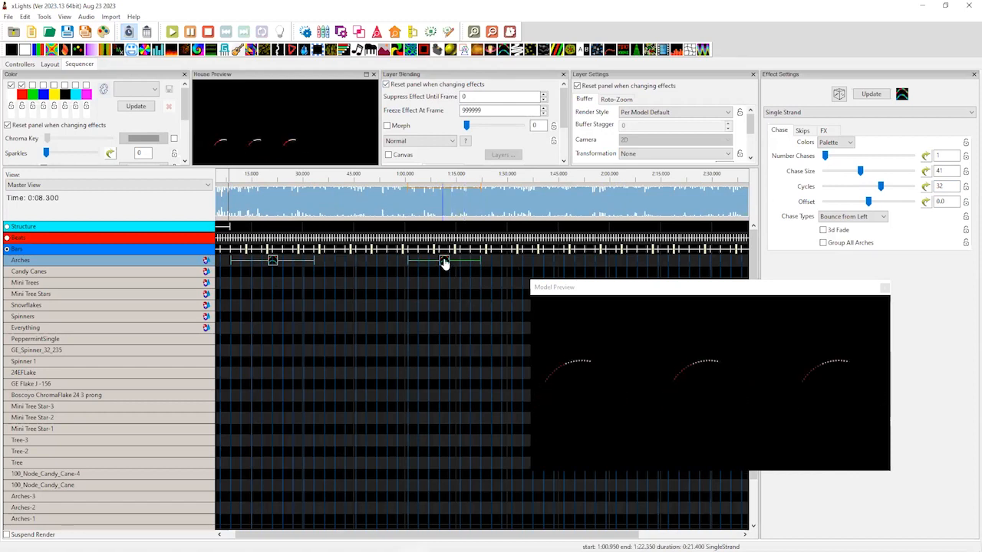
{"action": "key", "text": "Delete"}
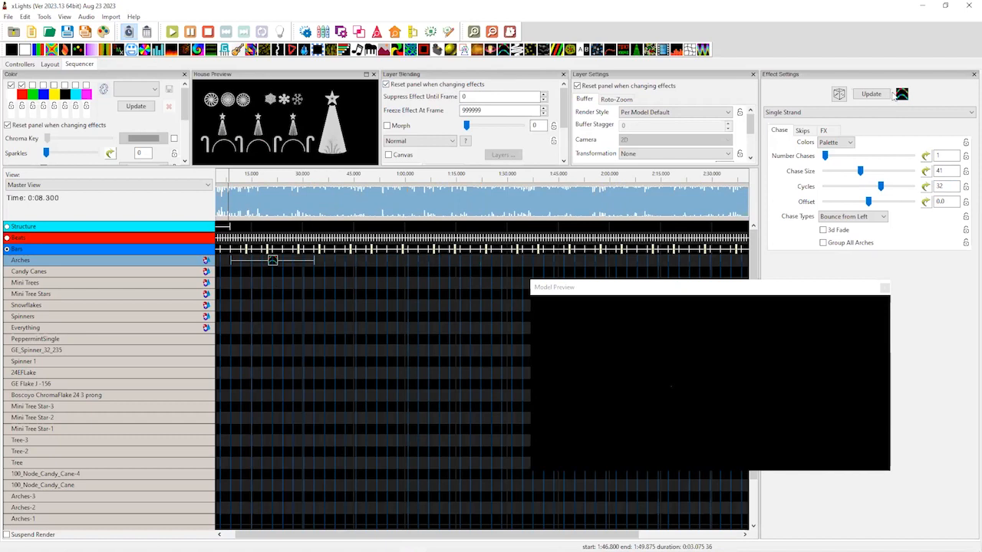
{"action": "left_click_drag", "start_coordinate": [901, 94], "coordinate": [386, 263]}
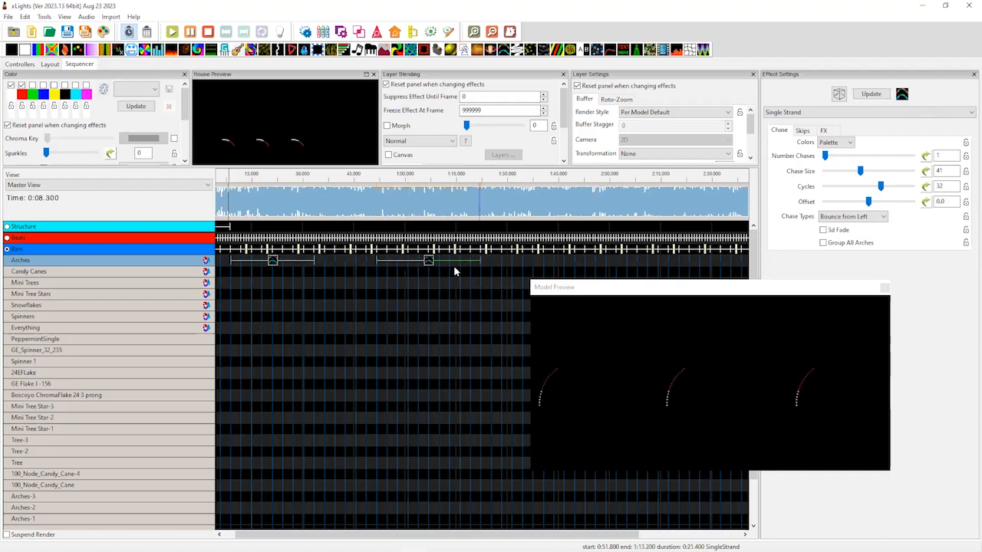
{"action": "key", "text": "Delete"}
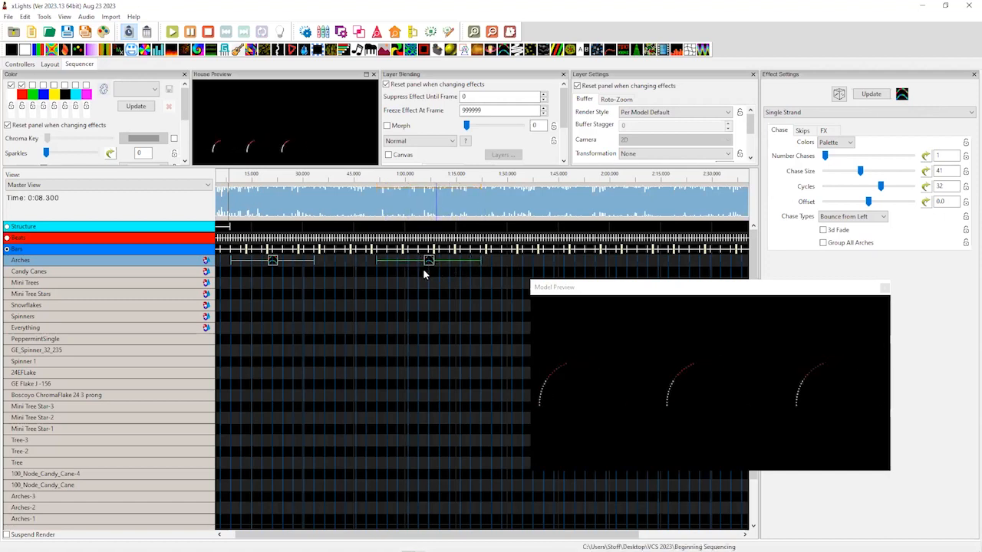
Step: Add a Pinwheel effect to the Snowflakes from about 48 s to 1:16, with 6 arms and a thickness of 100
{"action": "left_click_drag", "start_coordinate": [398, 58], "coordinate": [459, 307]}
{"action": "left_click", "coordinate": [409, 307]}
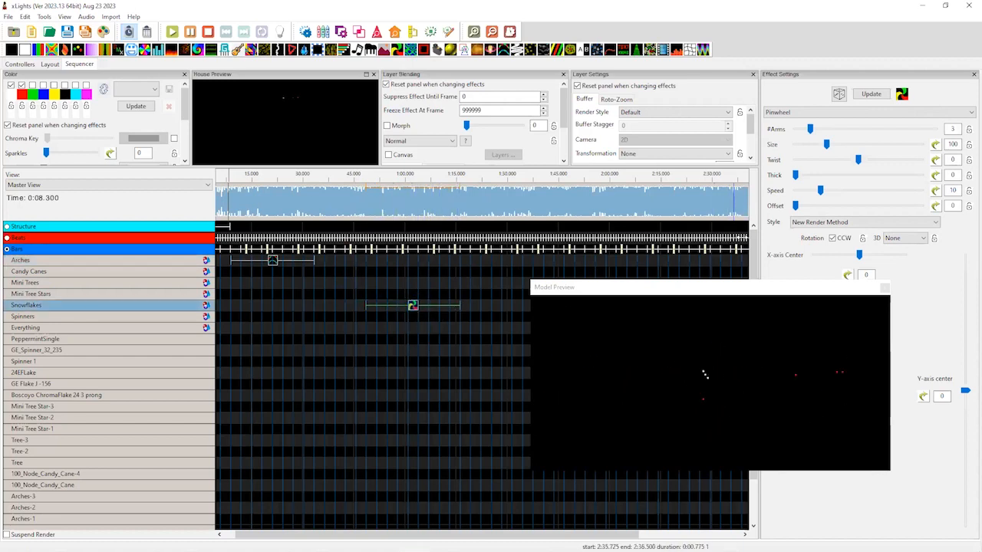
{"action": "left_click_drag", "start_coordinate": [811, 129], "coordinate": [837, 135]}
{"action": "left_click_drag", "start_coordinate": [797, 175], "coordinate": [920, 176]}
Step: Set the Snowflakes Pinwheel effect's 3D option to 3D and its render style to Per Model Default
{"action": "left_click", "coordinate": [907, 240]}
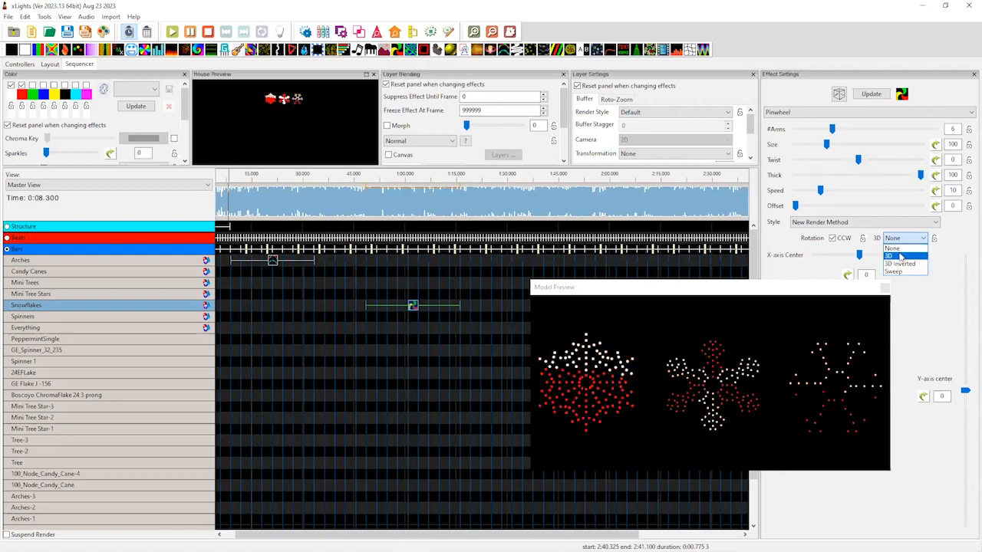
{"action": "left_click", "coordinate": [903, 256]}
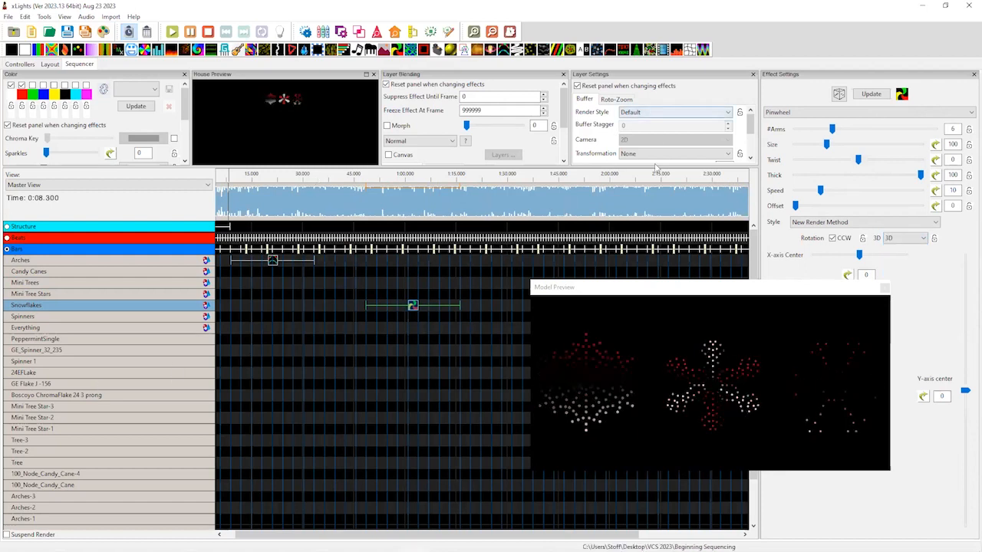
{"action": "left_click", "coordinate": [668, 112]}
{"action": "left_click", "coordinate": [652, 124]}
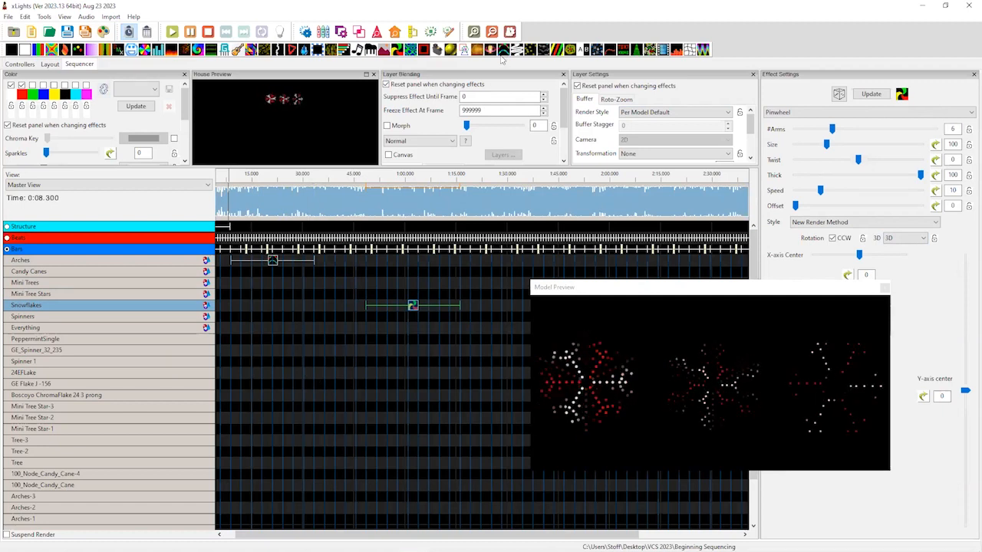
Step: Add a default Single Strand effect to the Arches near one minute and a copy of the first Arches effect from about 1:28 to 1:55
{"action": "left_click_drag", "start_coordinate": [503, 51], "coordinate": [406, 261]}
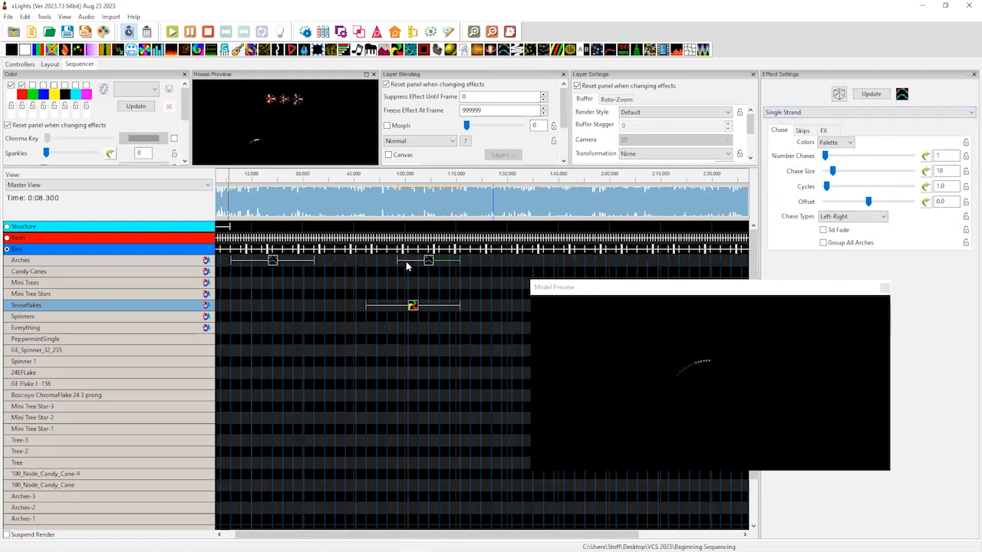
{"action": "left_click", "coordinate": [273, 261]}
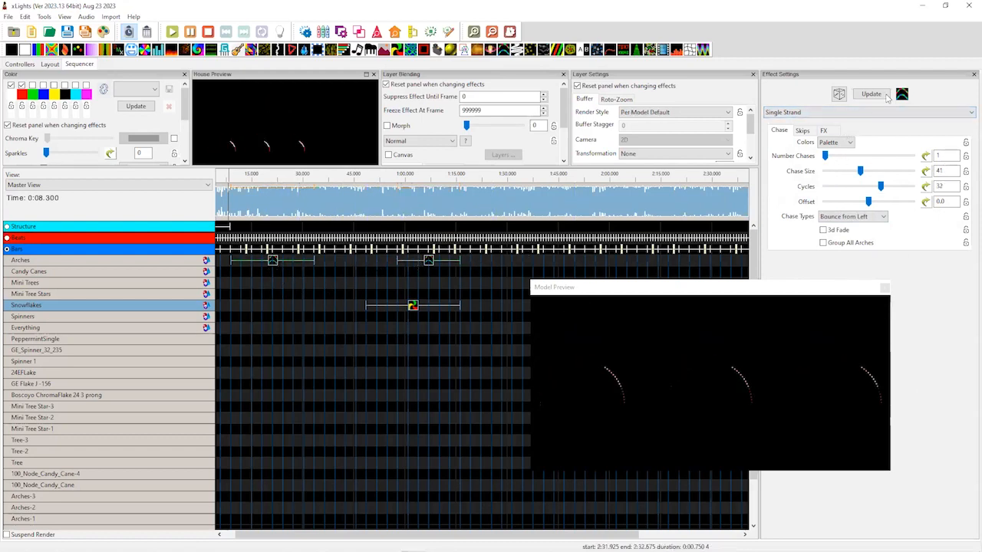
{"action": "left_click", "coordinate": [528, 262]}
{"action": "mouse_move", "coordinate": [510, 271]}
{"action": "left_mouse_down"}
{"action": "mouse_move", "coordinate": [520, 266]}
{"action": "mouse_move", "coordinate": [511, 263]}
{"action": "left_mouse_up"}
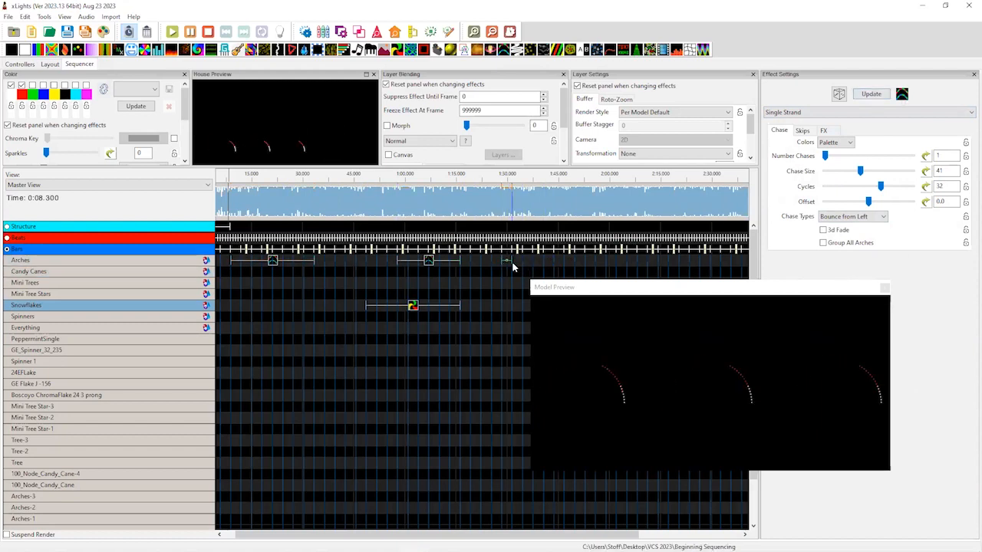
{"action": "left_click_drag", "start_coordinate": [503, 263], "coordinate": [595, 262]}
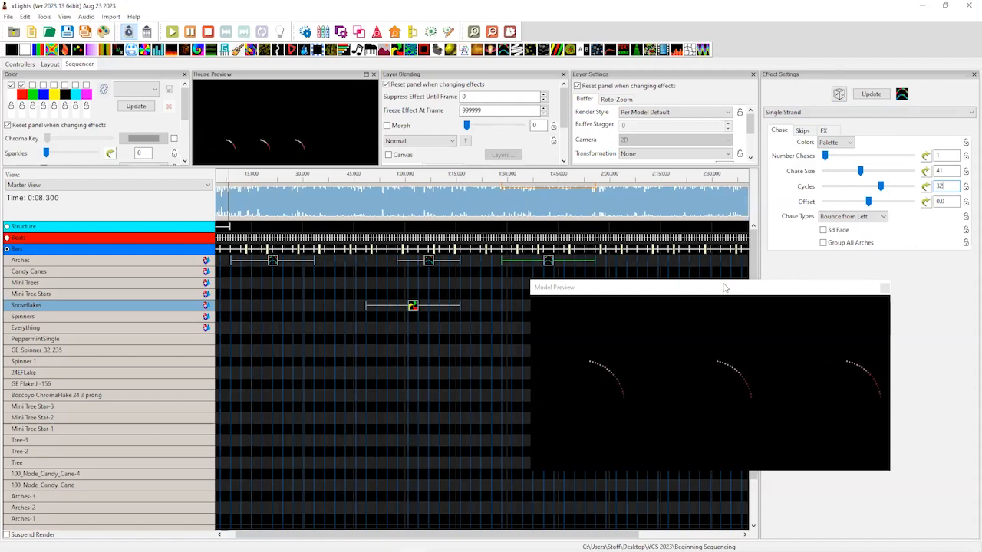
Step: Dock the floating Model Preview window back above the sequencer
{"action": "left_click", "coordinate": [884, 288]}
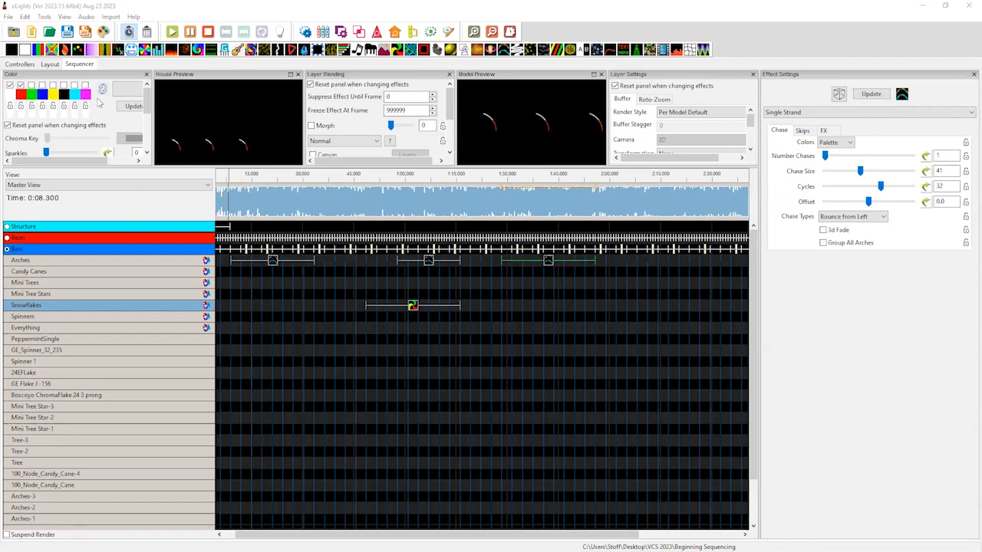
Step: Switch to the xLights manual in the browser and open the Spirograph page under Built-in Effects
{"action": "key", "text": "alt+Tab"}
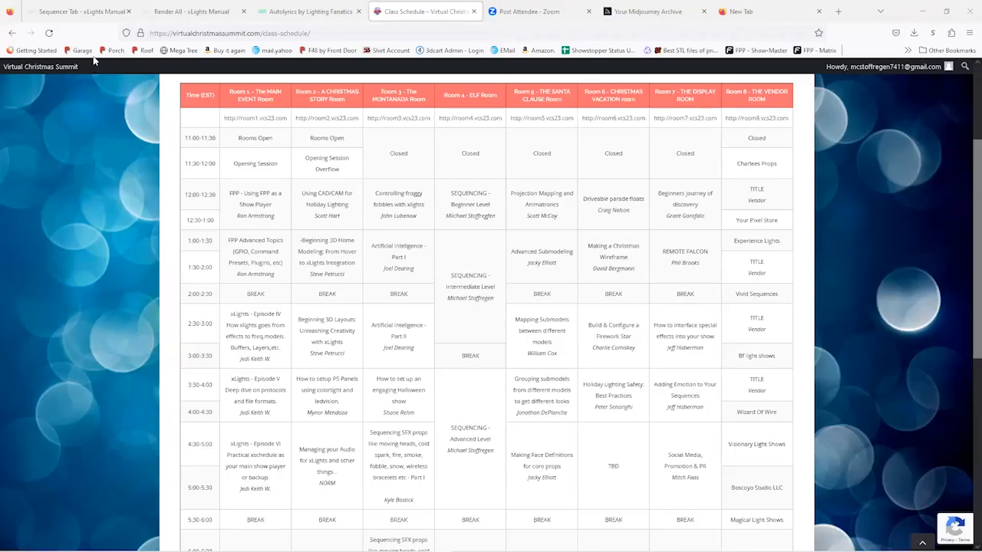
{"action": "left_click", "coordinate": [69, 12]}
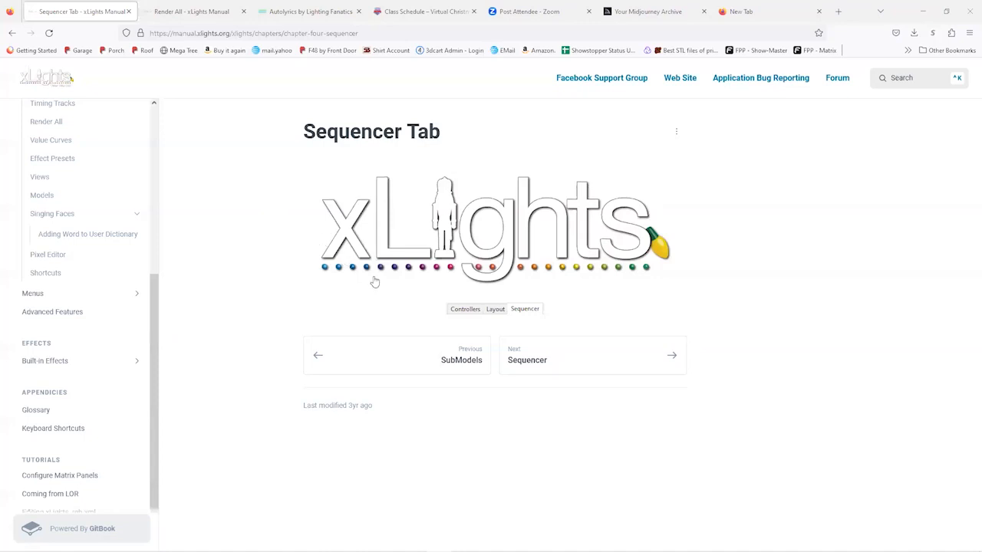
{"action": "left_click", "coordinate": [52, 365]}
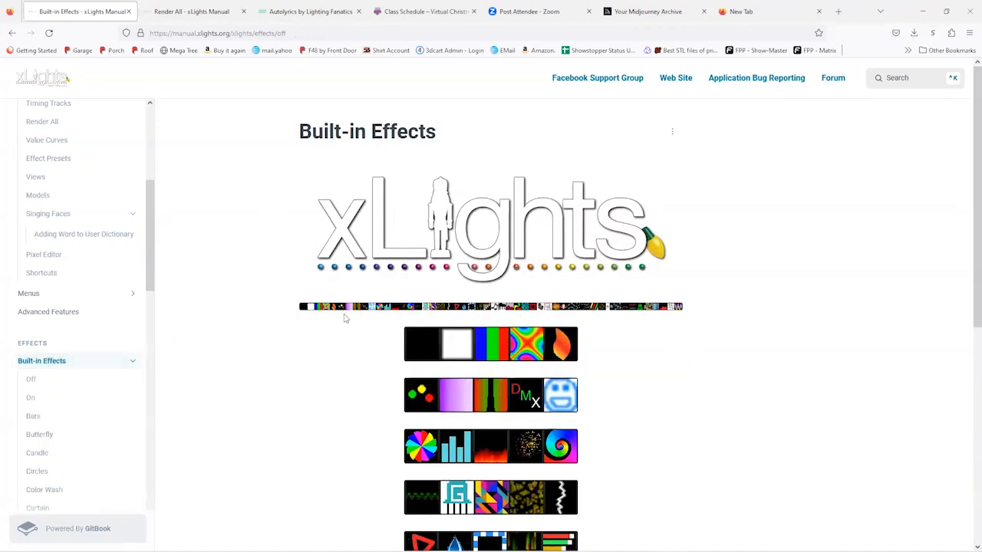
{"action": "scroll", "coordinate": [73, 388], "scroll_direction": "down", "scroll_amount": 3}
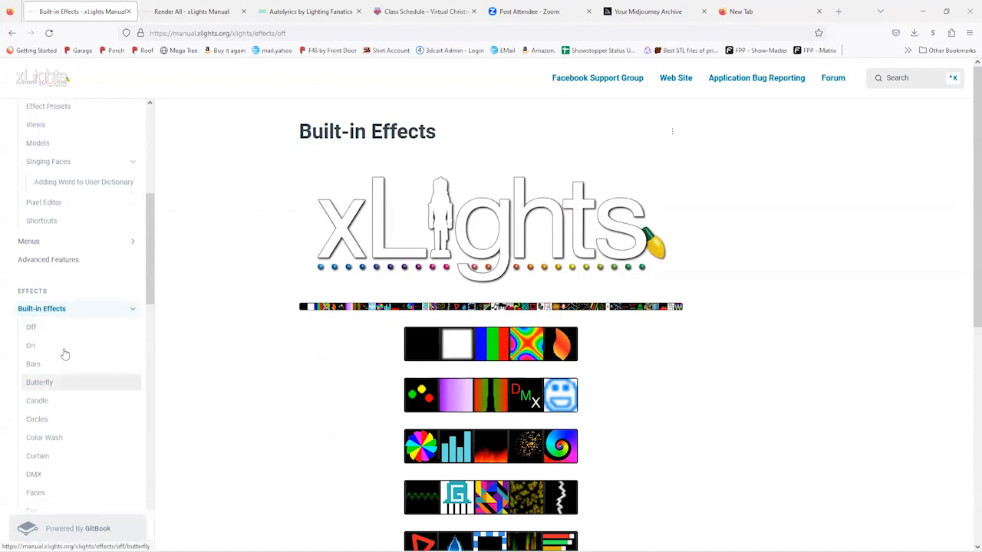
{"action": "scroll", "coordinate": [46, 337], "scroll_direction": "down", "scroll_amount": 5}
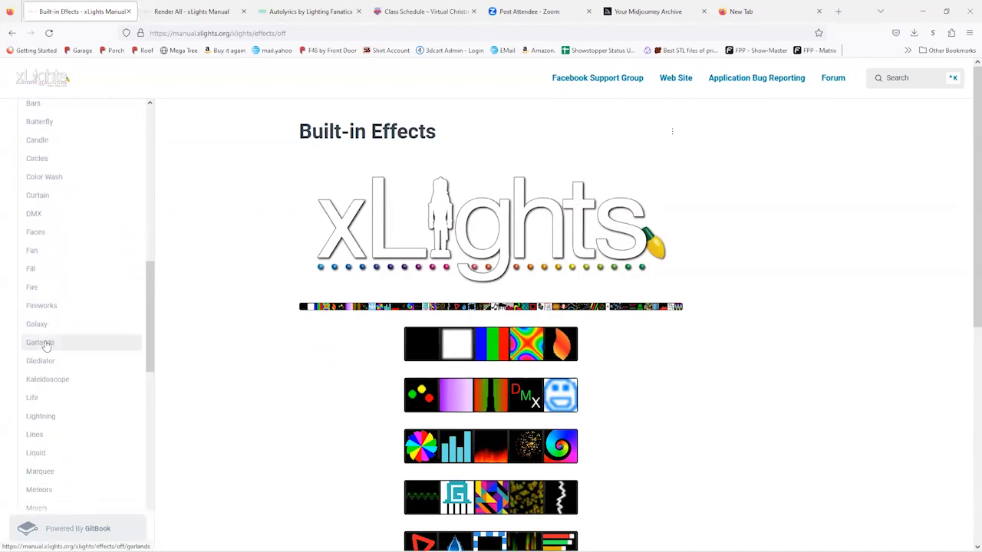
{"action": "scroll", "coordinate": [45, 349], "scroll_direction": "down", "scroll_amount": 3}
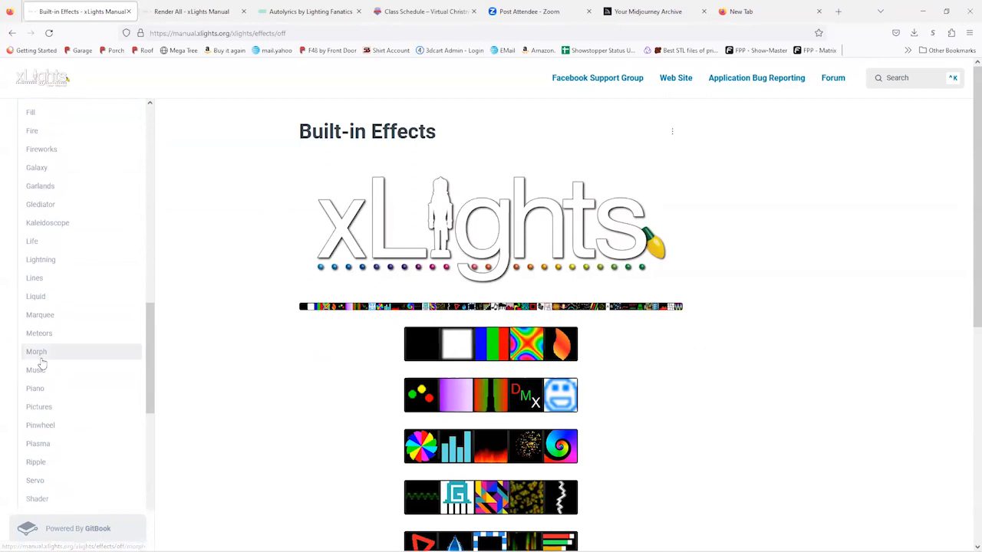
{"action": "scroll", "coordinate": [42, 363], "scroll_direction": "down", "scroll_amount": 5}
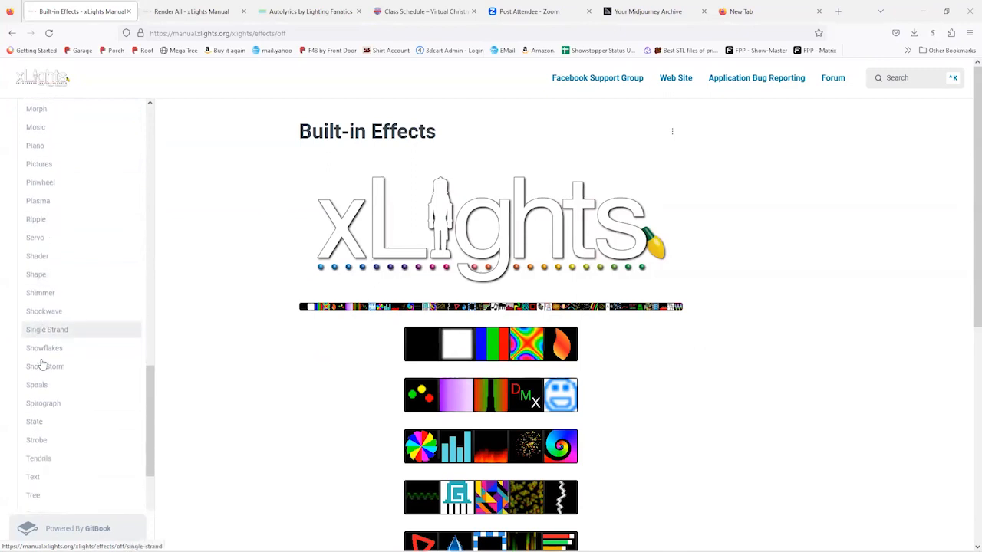
{"action": "scroll", "coordinate": [44, 376], "scroll_direction": "up", "scroll_amount": 1}
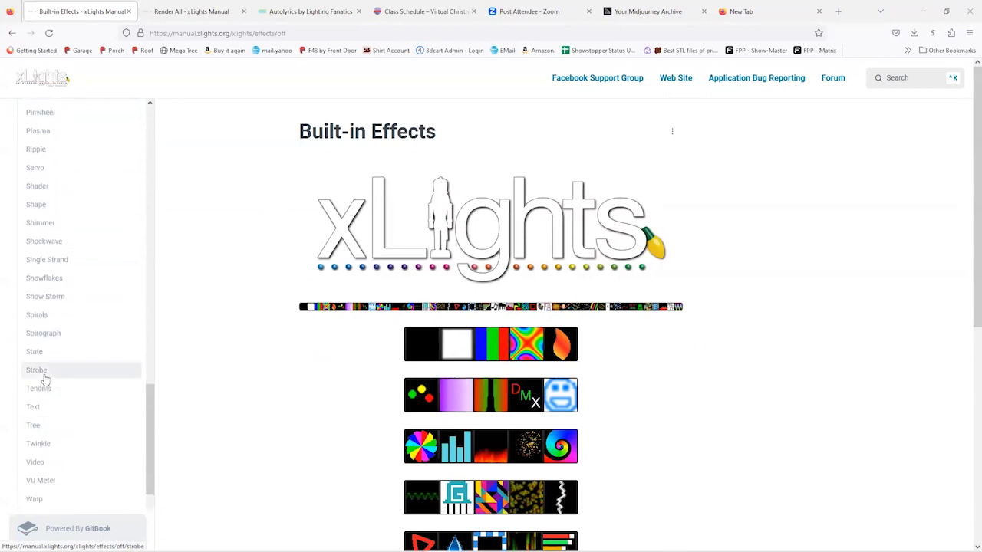
{"action": "left_click", "coordinate": [38, 337]}
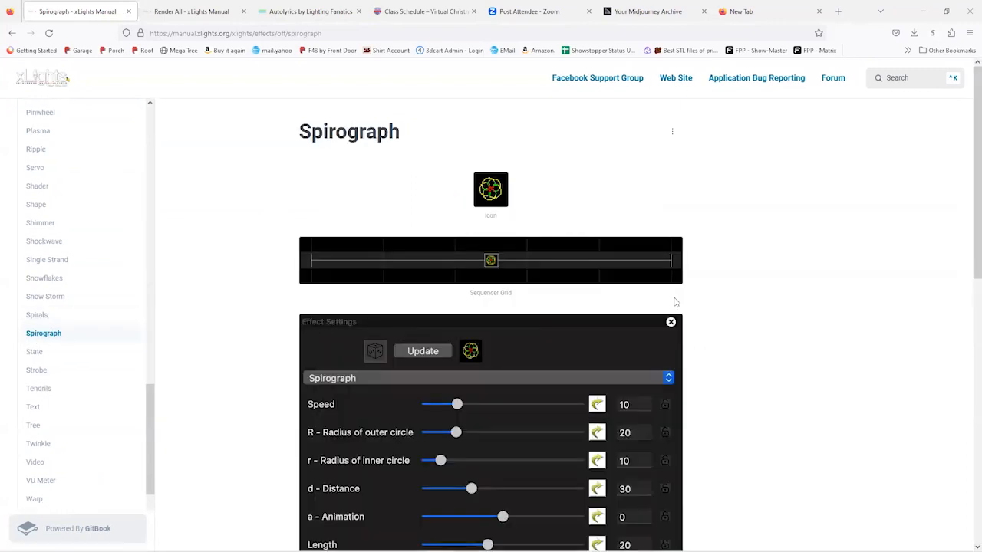
Step: Review the Spirograph effect's settings and the descriptions of its options in the manual
{"action": "scroll", "coordinate": [683, 292], "scroll_direction": "down", "scroll_amount": 5}
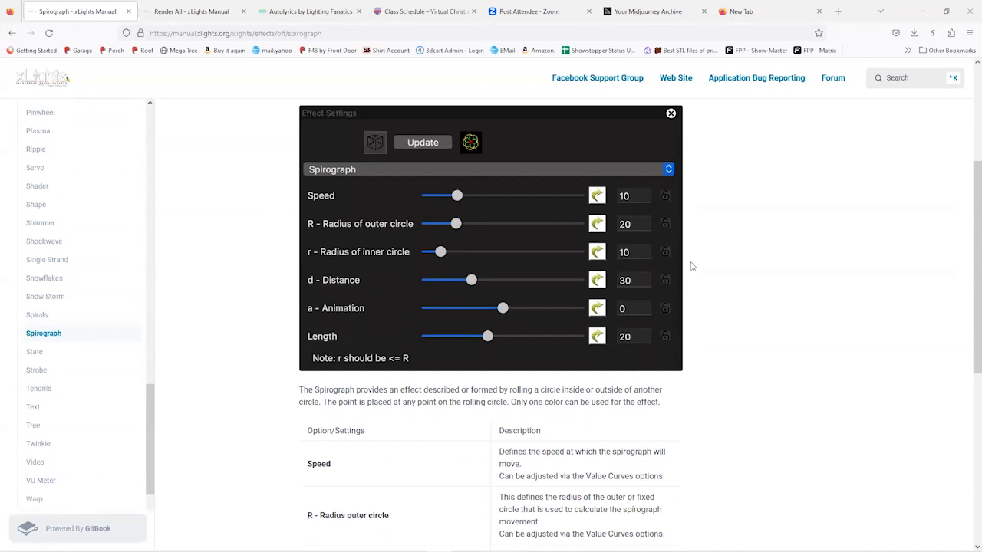
{"action": "scroll", "coordinate": [691, 267], "scroll_direction": "down", "scroll_amount": 2}
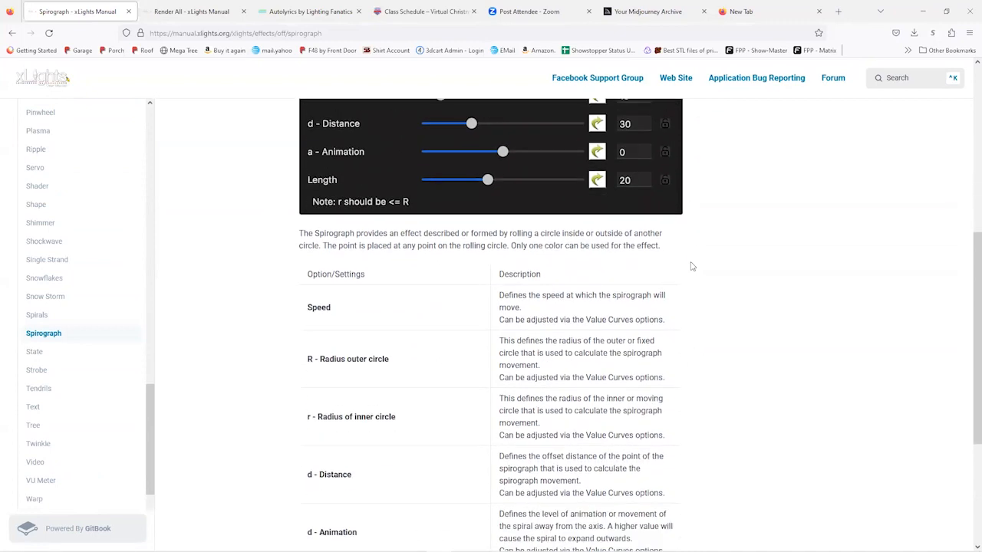
{"action": "scroll", "coordinate": [629, 284], "scroll_direction": "down", "scroll_amount": 4}
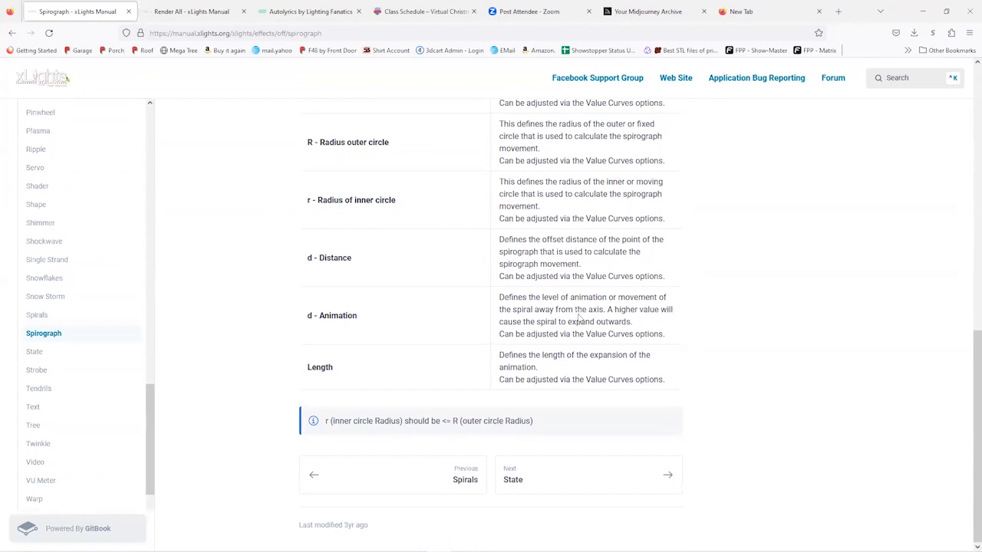
{"action": "scroll", "coordinate": [580, 318], "scroll_direction": "up", "scroll_amount": 9}
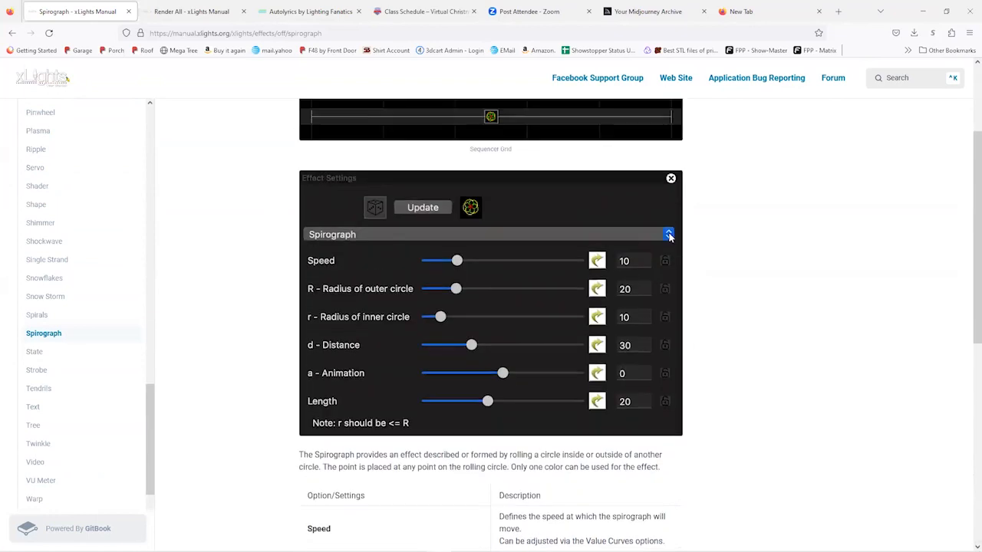
{"action": "scroll", "coordinate": [731, 161], "scroll_direction": "up", "scroll_amount": 3}
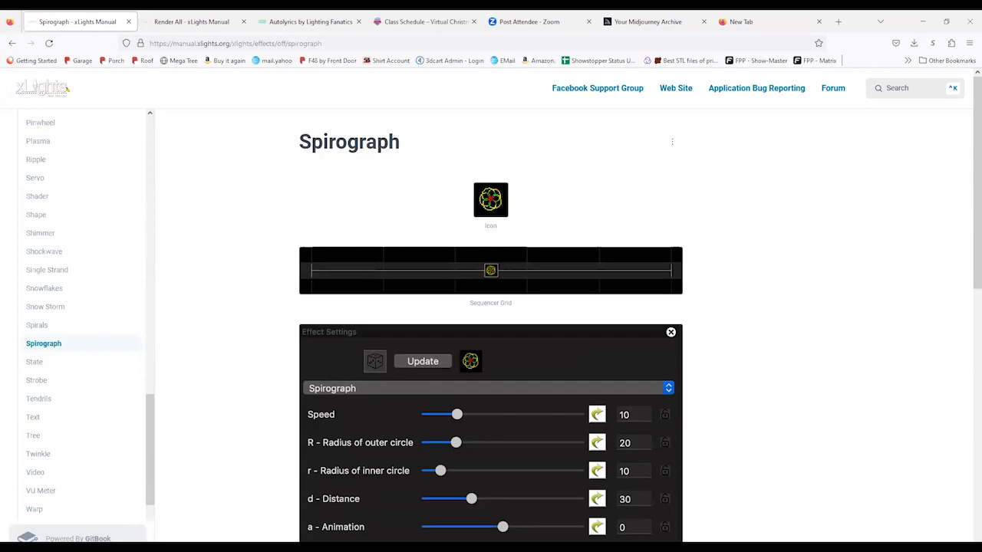
{"action": "key", "text": "alt+Tab"}
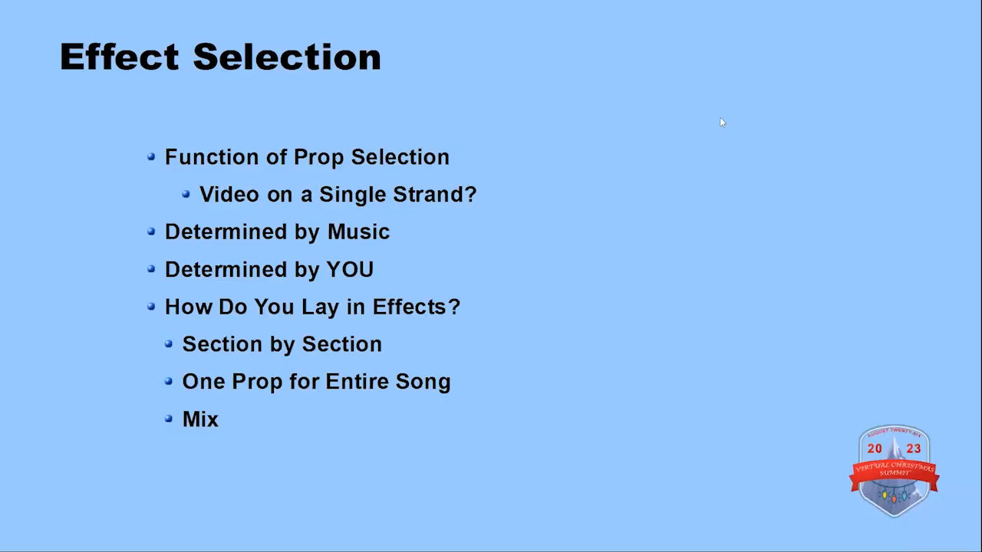
{"action": "key", "text": "Right"}
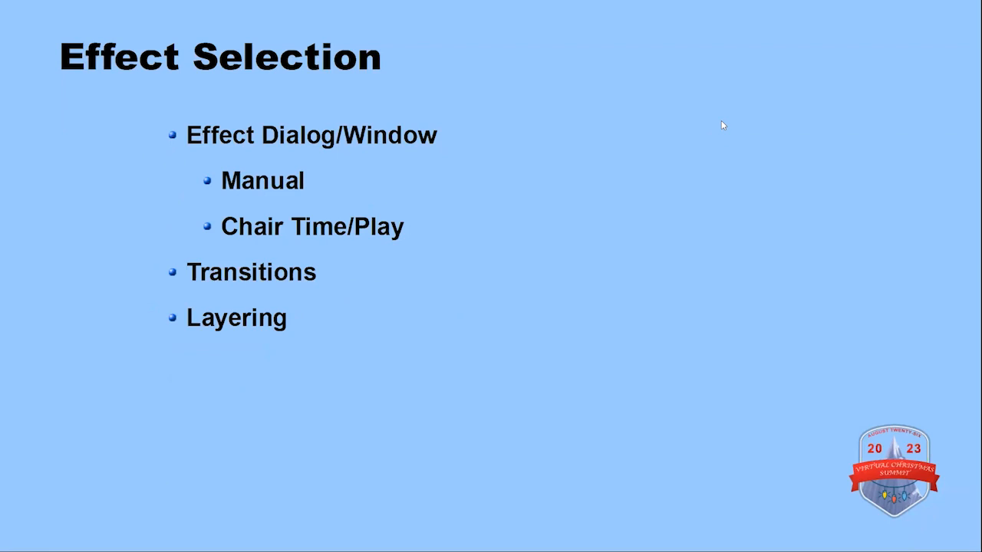
{"action": "key", "text": "Right"}
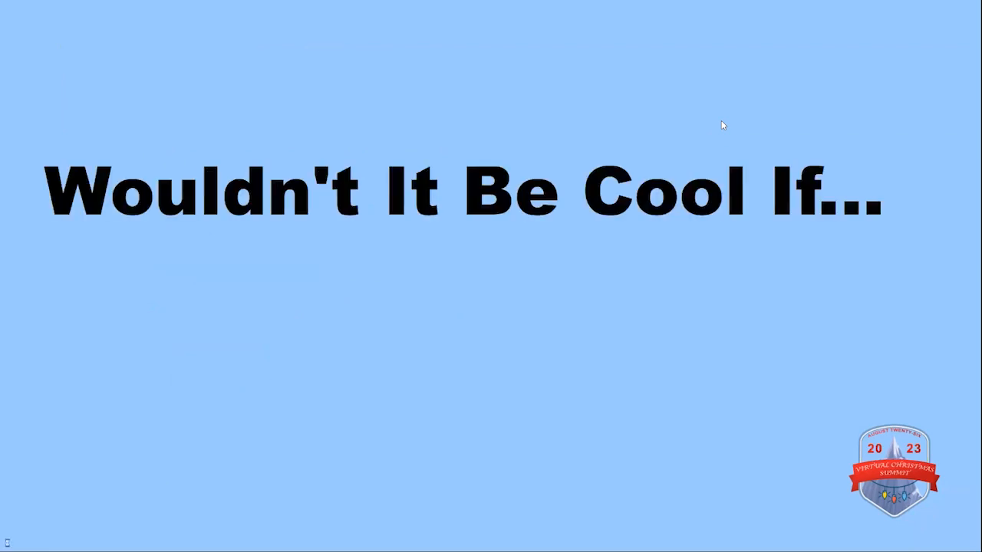
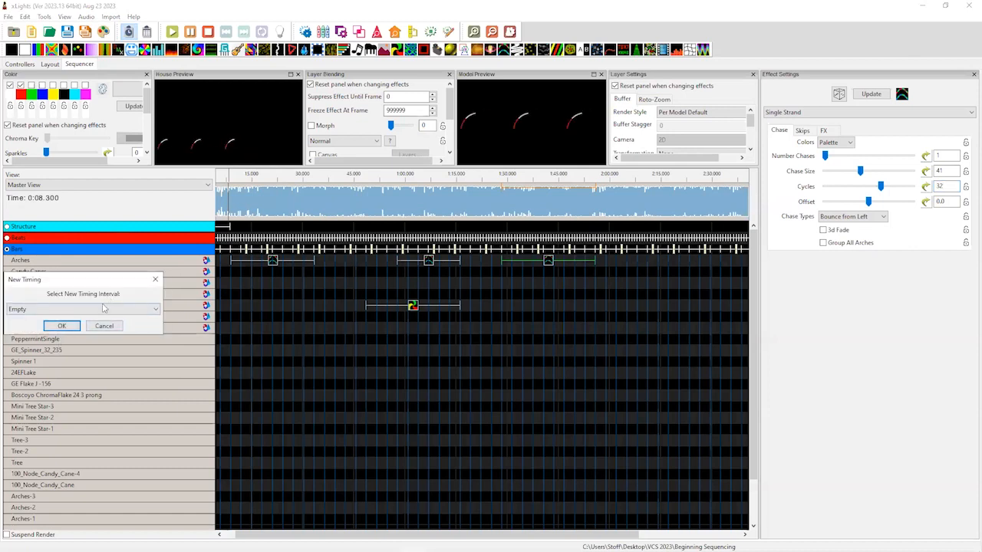
Step: Review the timing interval types offered for a new timing track in this musical sequence, and cancel without adding one
{"action": "left_click", "coordinate": [116, 310]}
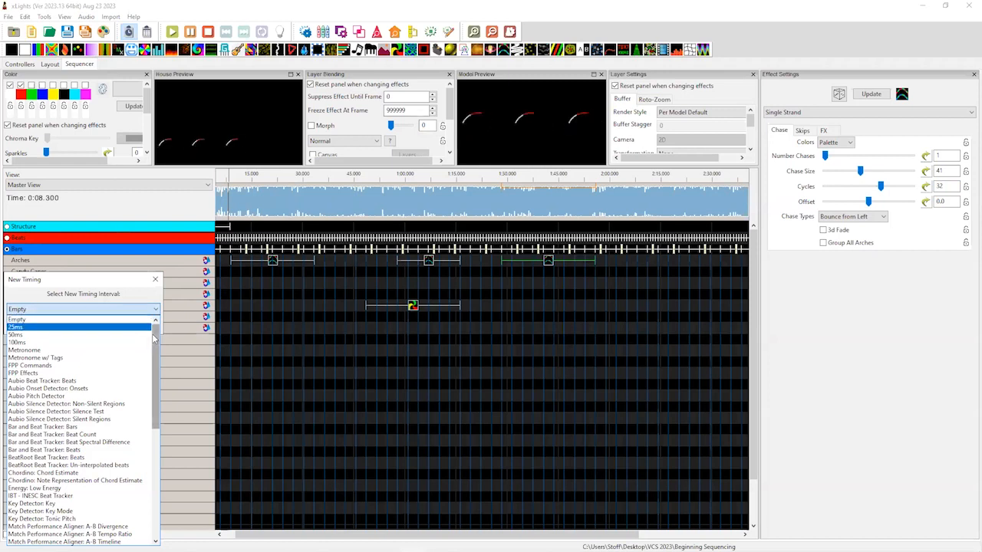
{"action": "scroll", "coordinate": [172, 455], "scroll_direction": "down", "scroll_amount": 7}
{"action": "scroll", "coordinate": [172, 455], "scroll_direction": "down", "scroll_amount": 3}
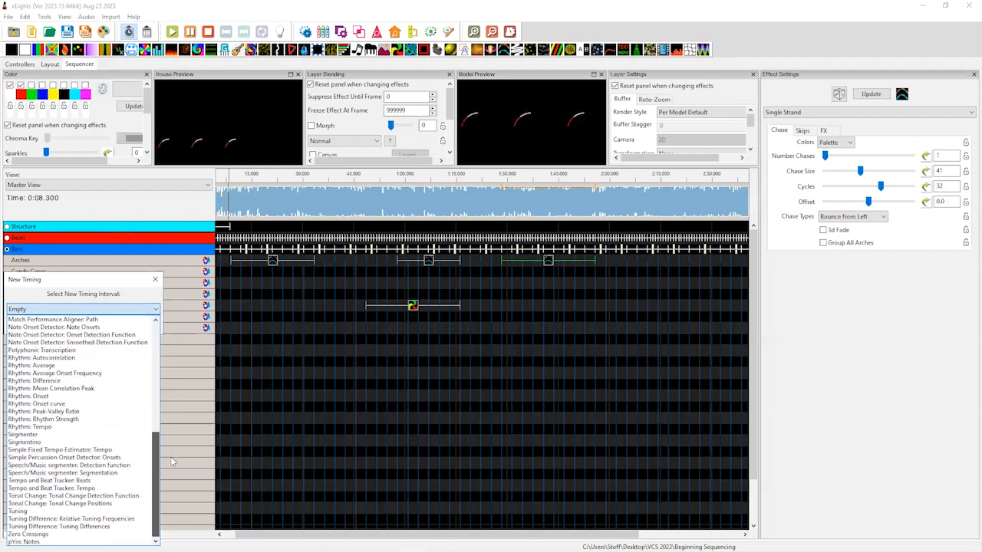
{"action": "scroll", "coordinate": [159, 375], "scroll_direction": "up", "scroll_amount": 10}
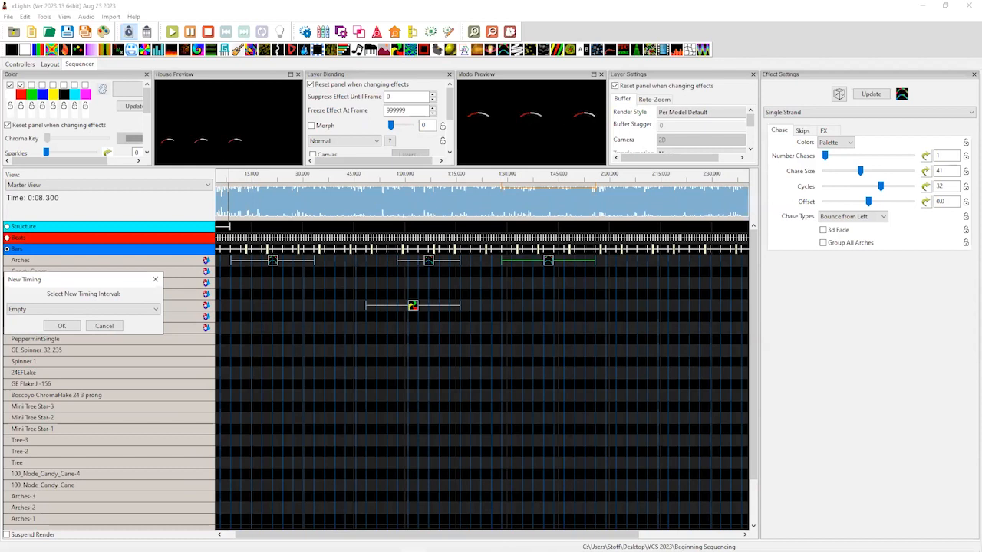
{"action": "left_click", "coordinate": [96, 311]}
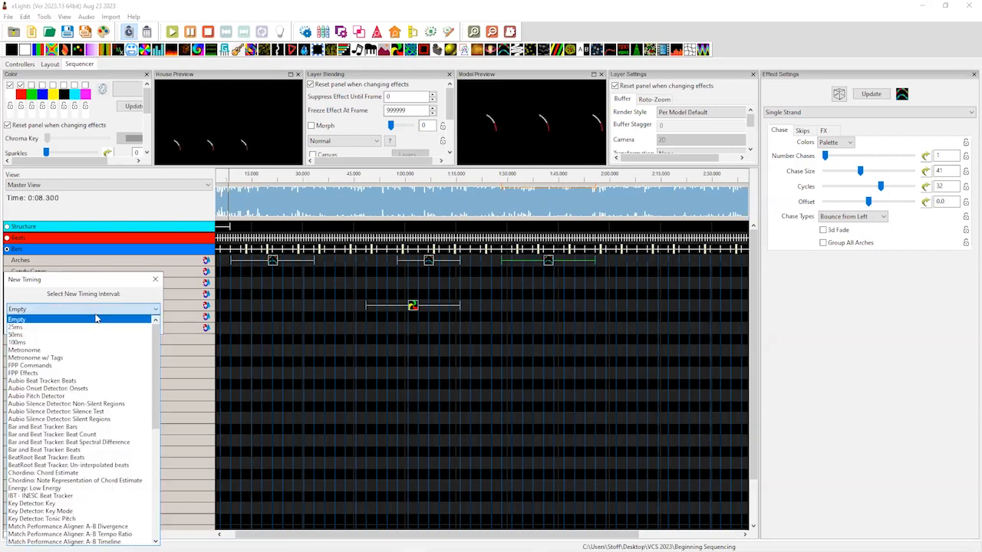
{"action": "left_click", "coordinate": [69, 250]}
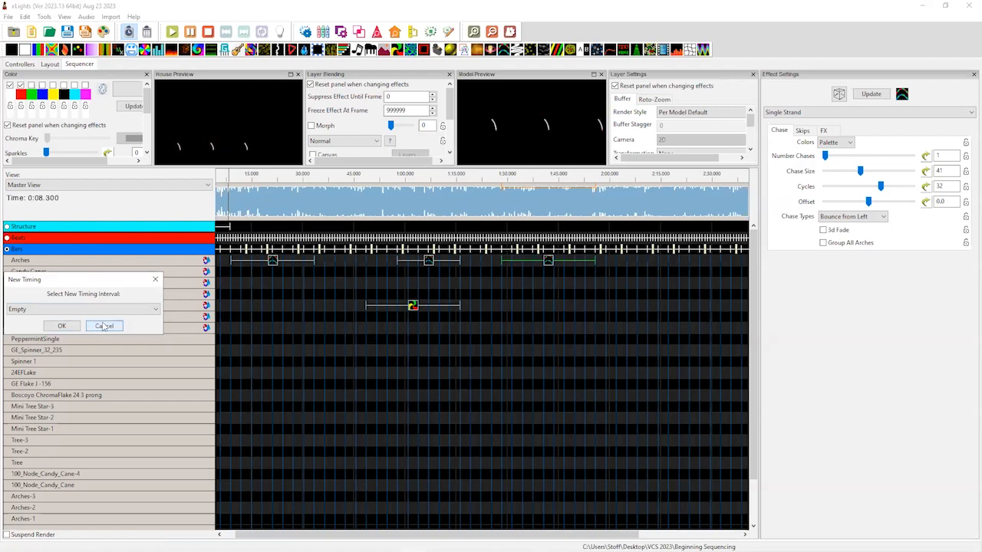
{"action": "key", "text": "Escape"}
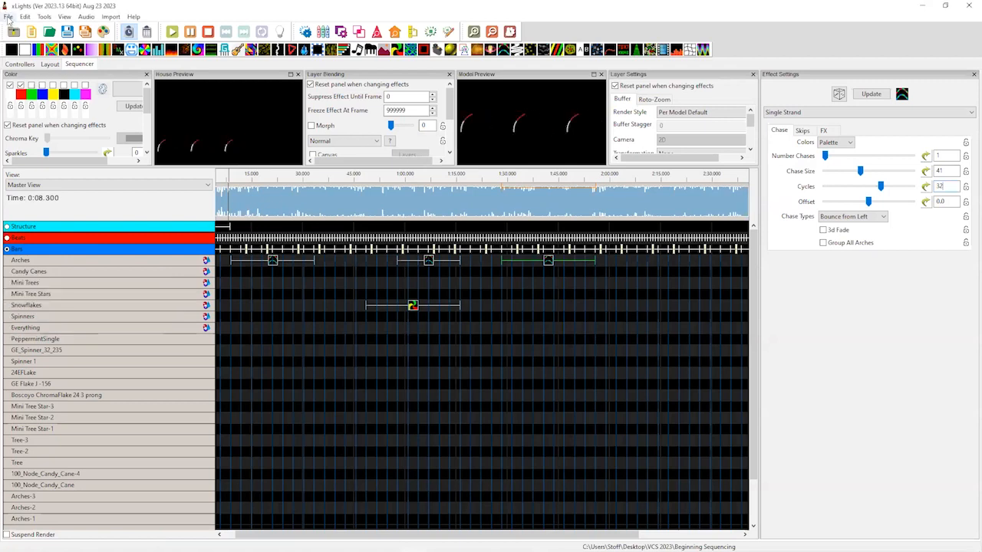
Step: Start a new sequence, discarding the unsaved changes to the current one
{"action": "left_click", "coordinate": [9, 16]}
{"action": "left_click", "coordinate": [35, 28]}
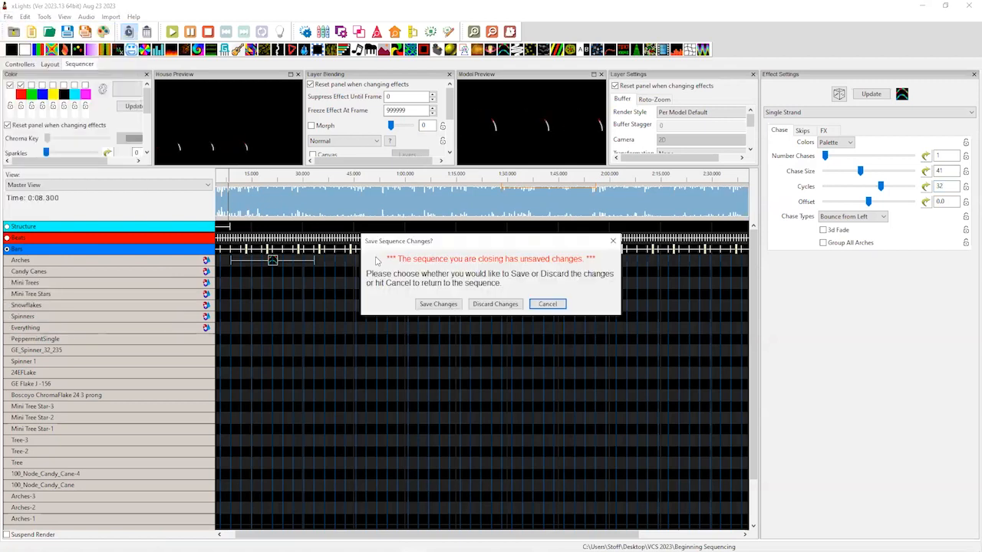
{"action": "left_click_drag", "start_coordinate": [372, 245], "coordinate": [147, 266]}
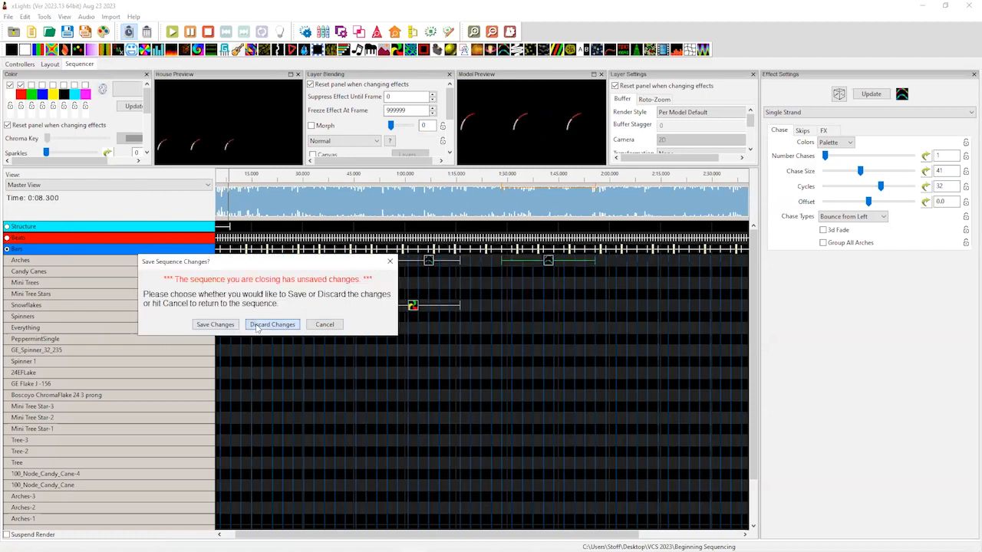
{"action": "key", "text": "Return"}
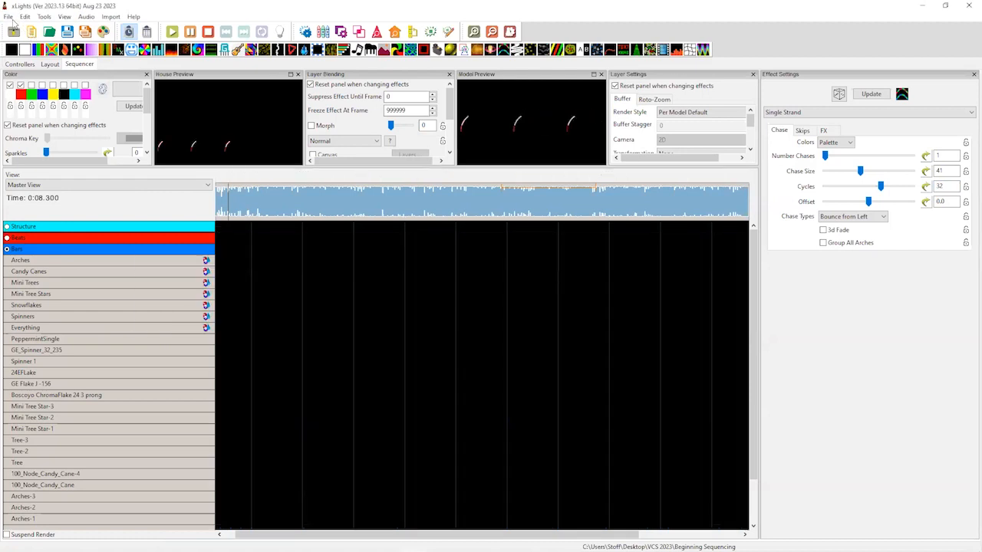
Step: Complete the sequence setup wizard to create a sequence without audio
{"action": "left_click", "coordinate": [173, 163]}
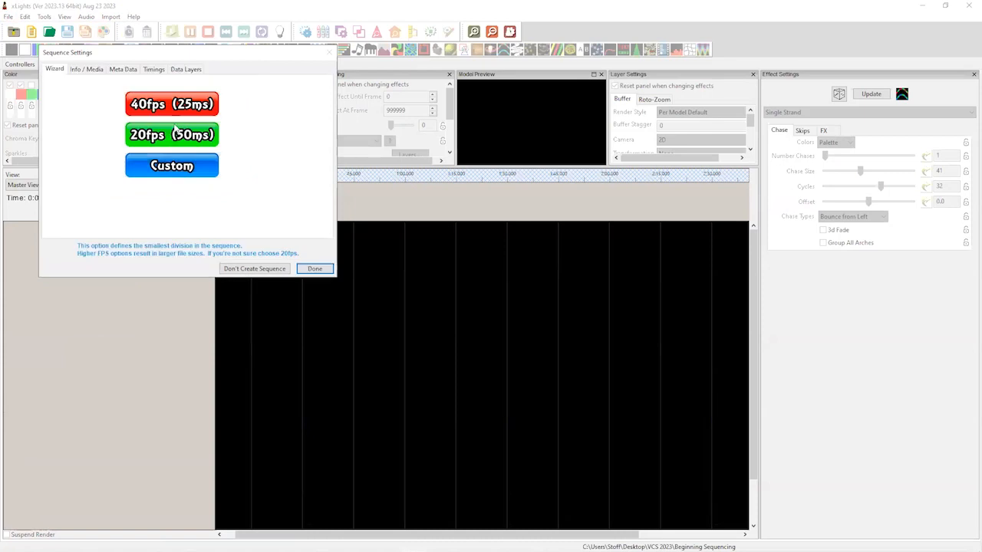
{"action": "left_click", "coordinate": [170, 164]}
{"action": "left_click", "coordinate": [167, 161]}
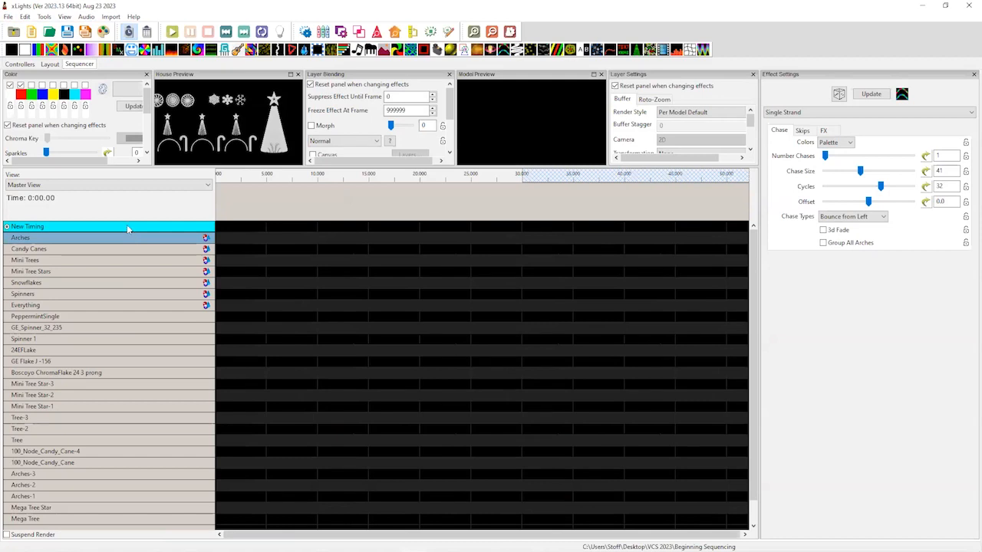
Step: Start adding a timing track to the sequence without audio and review which timing intervals are offered
{"action": "right_click", "coordinate": [129, 227]}
{"action": "left_click", "coordinate": [148, 232]}
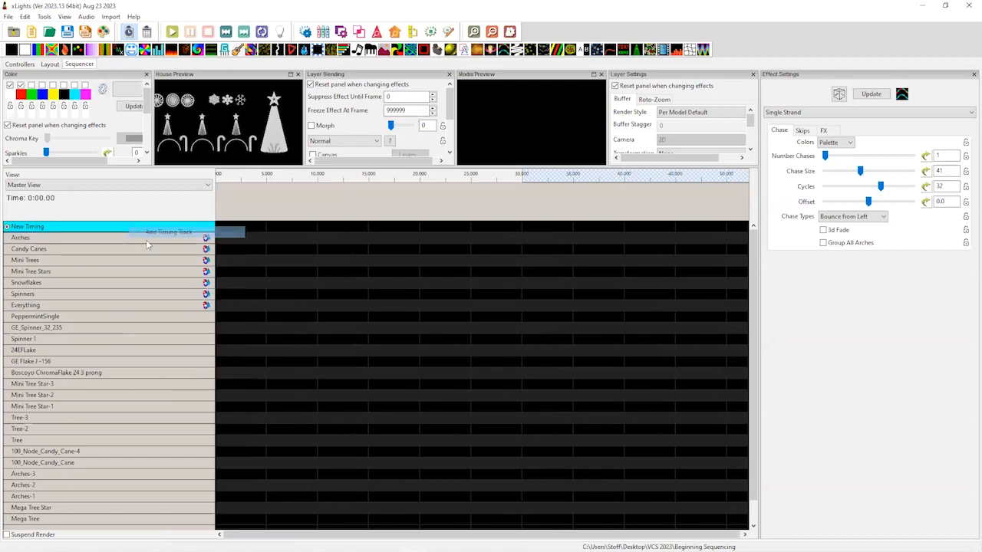
{"action": "left_click", "coordinate": [161, 235]}
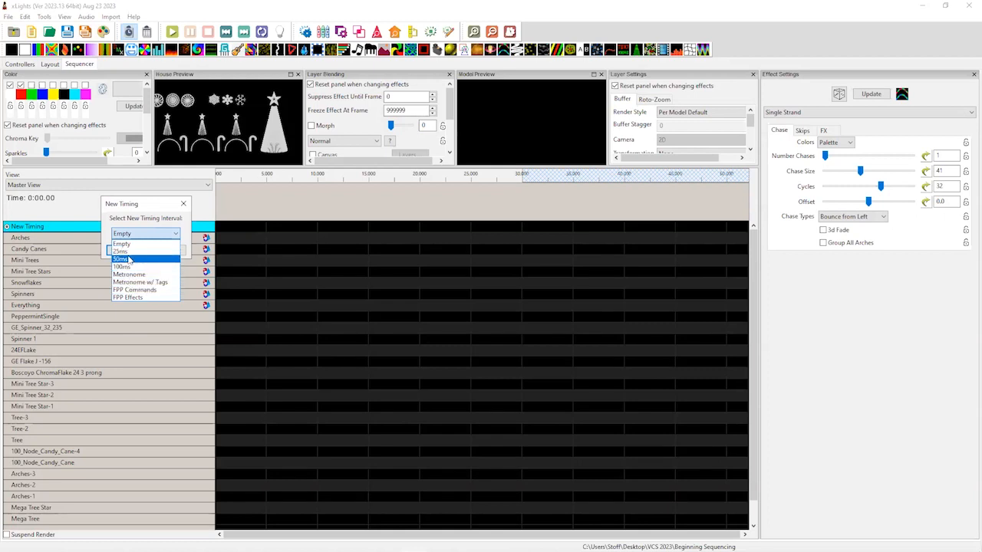
{"action": "left_click", "coordinate": [142, 208]}
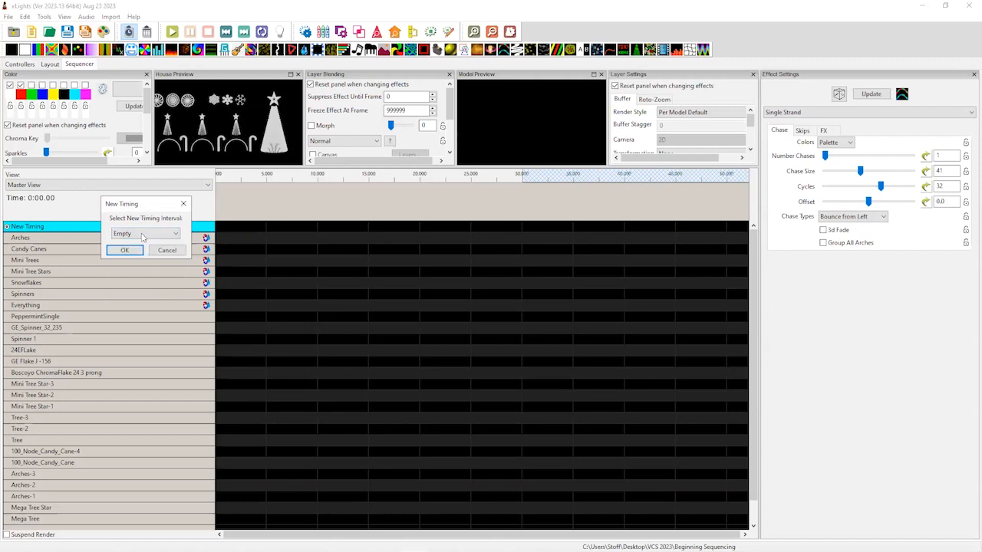
{"action": "left_click", "coordinate": [142, 234]}
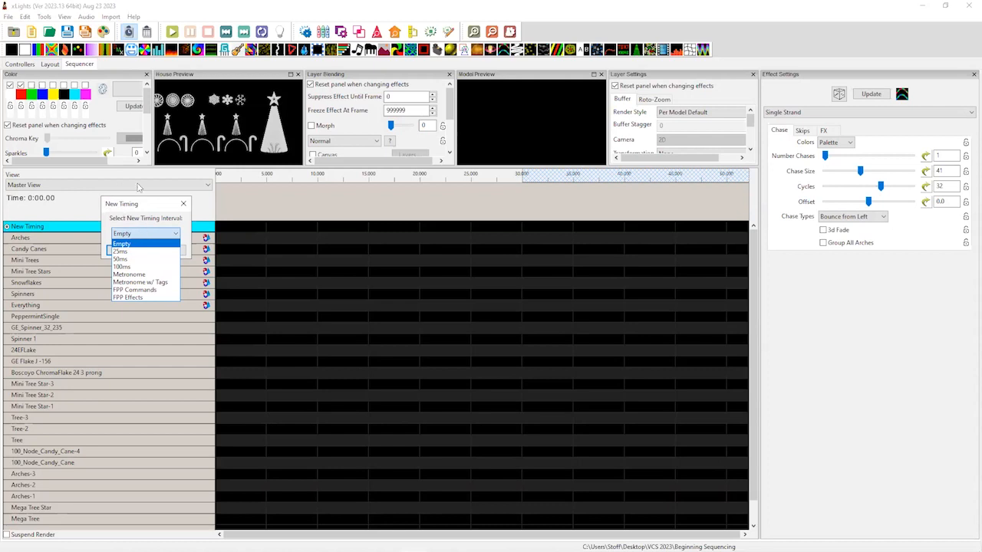
{"action": "left_click", "coordinate": [215, 201]}
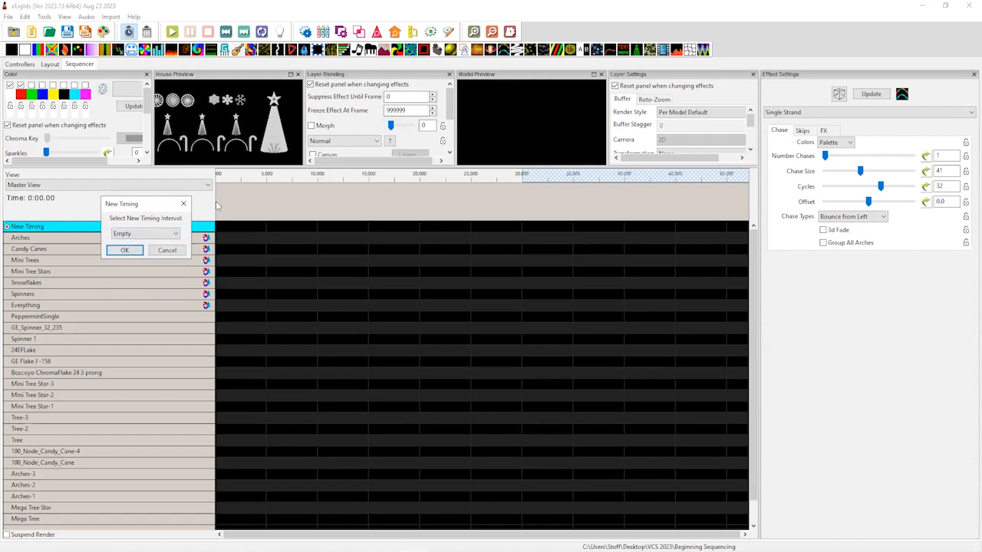